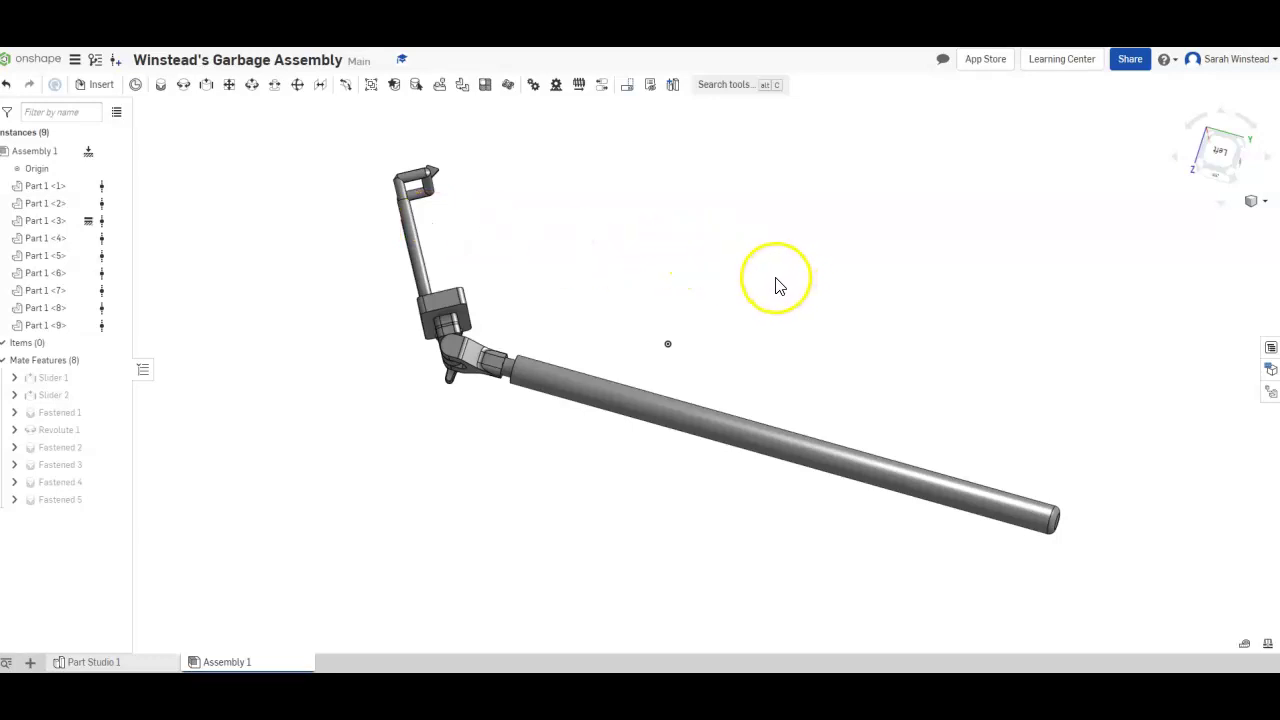
- Open Drawing 1 of the Selfie Stick Example document and examine its exploded and assembled views
mouse_move(770, 280)
right_mouse_down()
mouse_move(736, 302)
mouse_move(767, 287)
right_mouse_up()
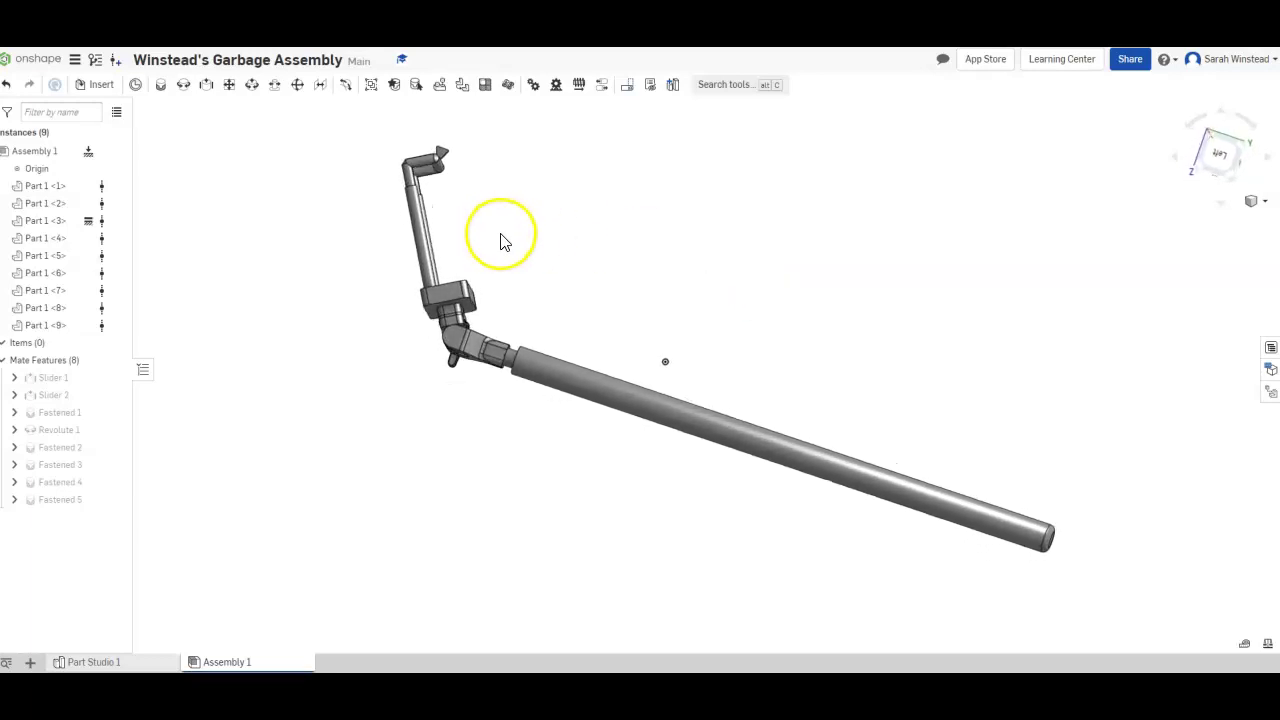
left_click(20, 62)
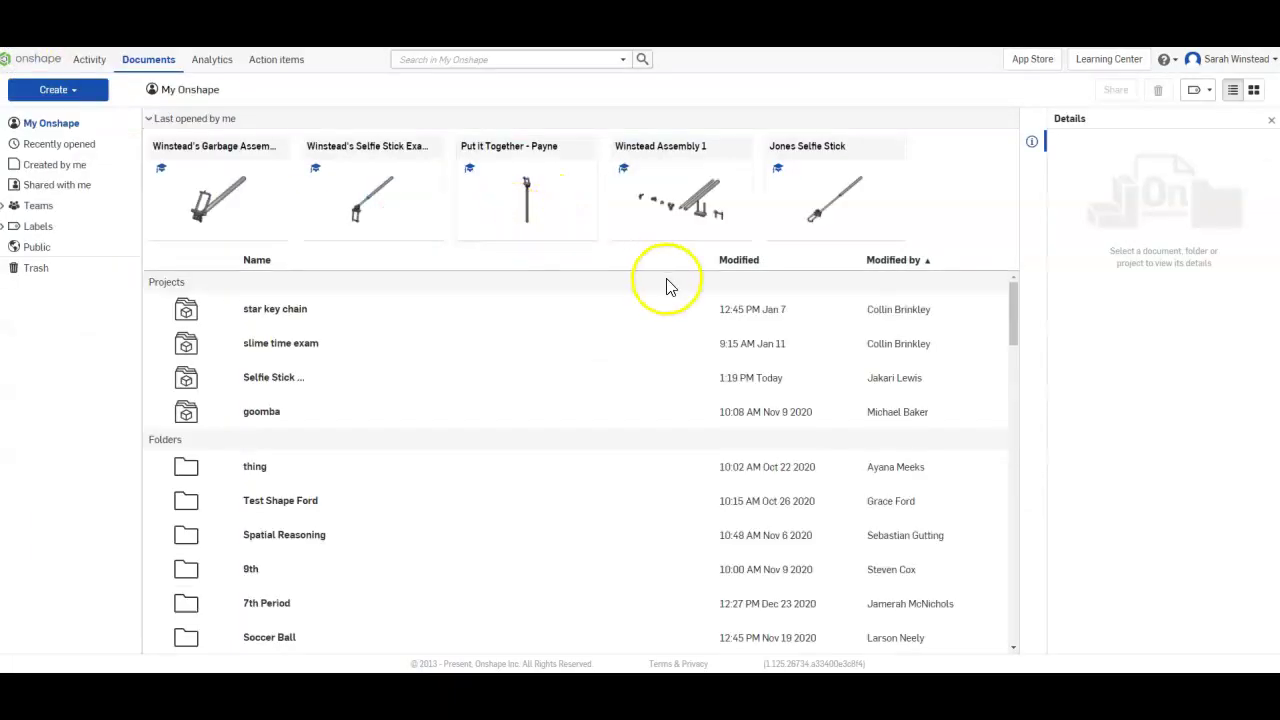
double_click(388, 192)
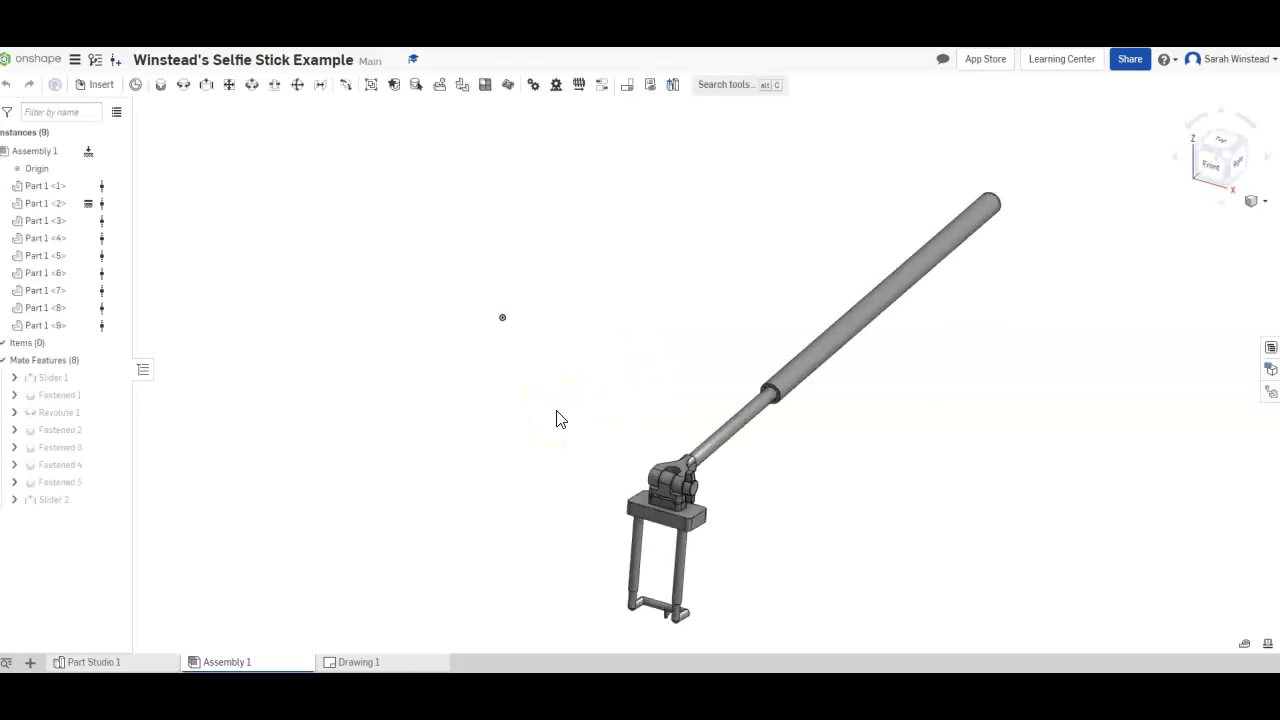
left_click(355, 662)
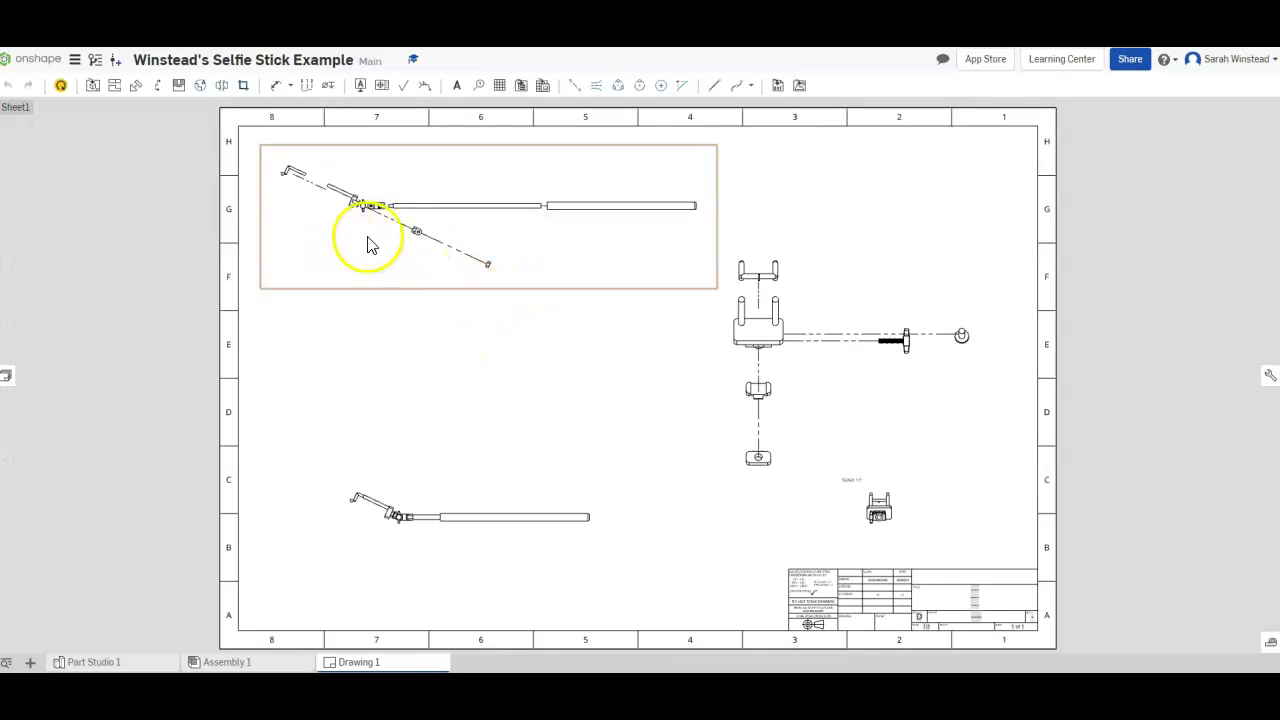
scroll(366, 246, "up", 3)
scroll(393, 232, "up", 3)
scroll(371, 245, "down", 4)
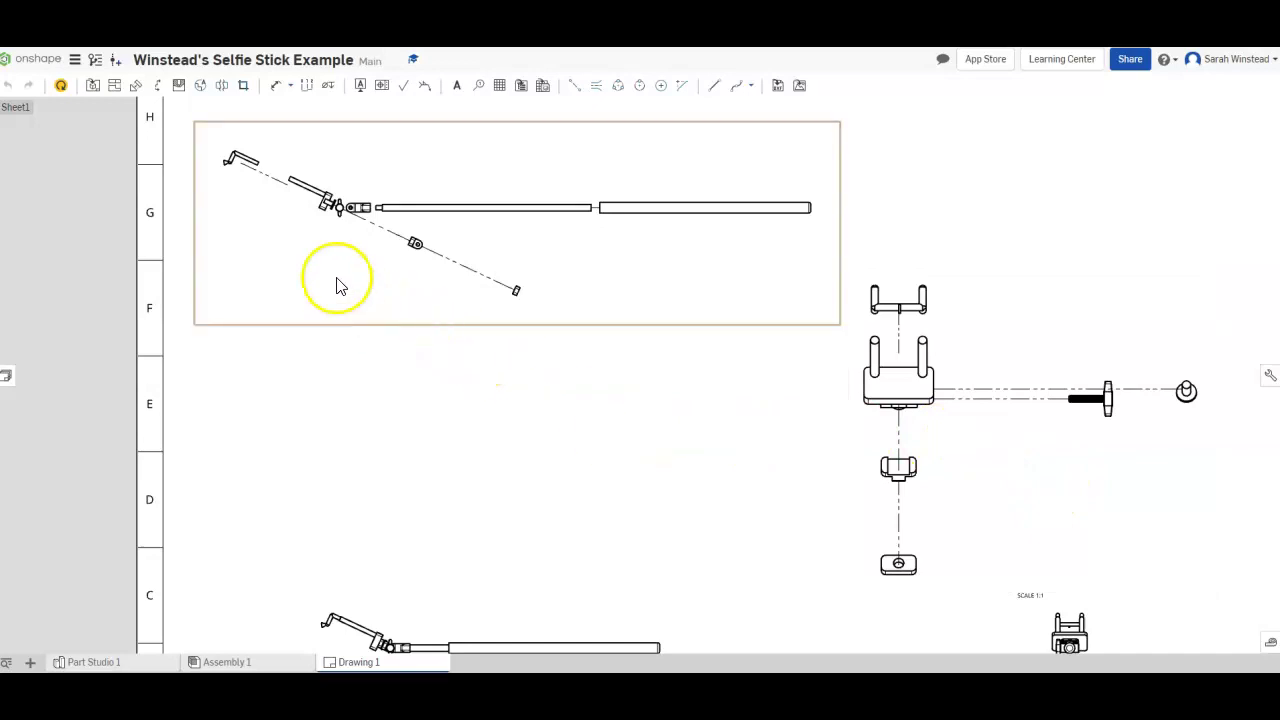
- Return to the Garbage Assembly document and add a new exploded view to Assembly 1
left_click(40, 59)
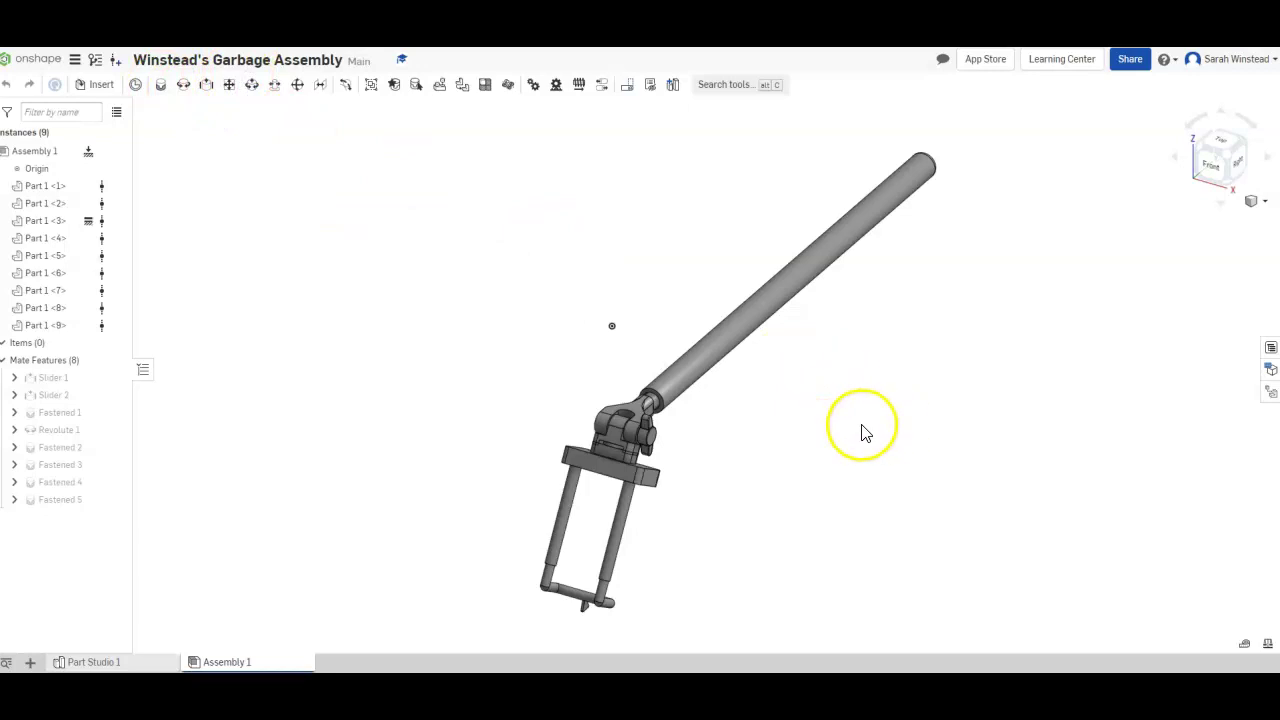
middle_click_drag(855, 428, 695, 420)
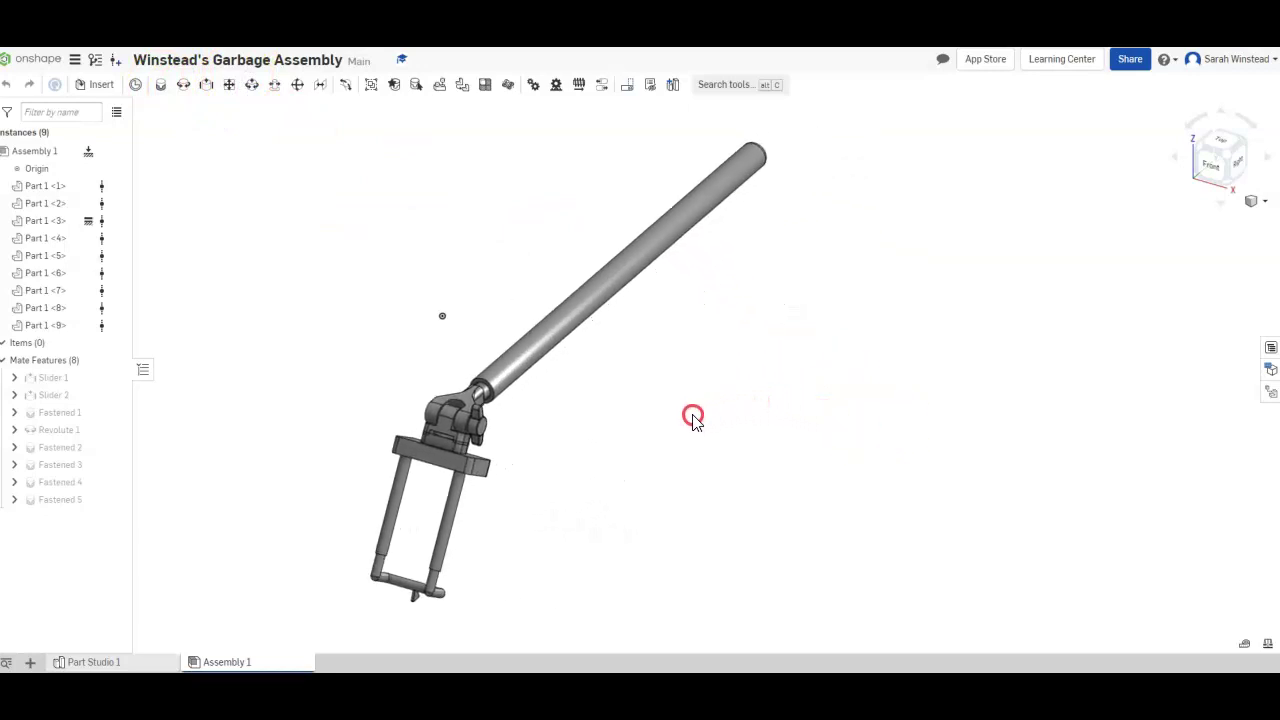
left_click(1271, 397)
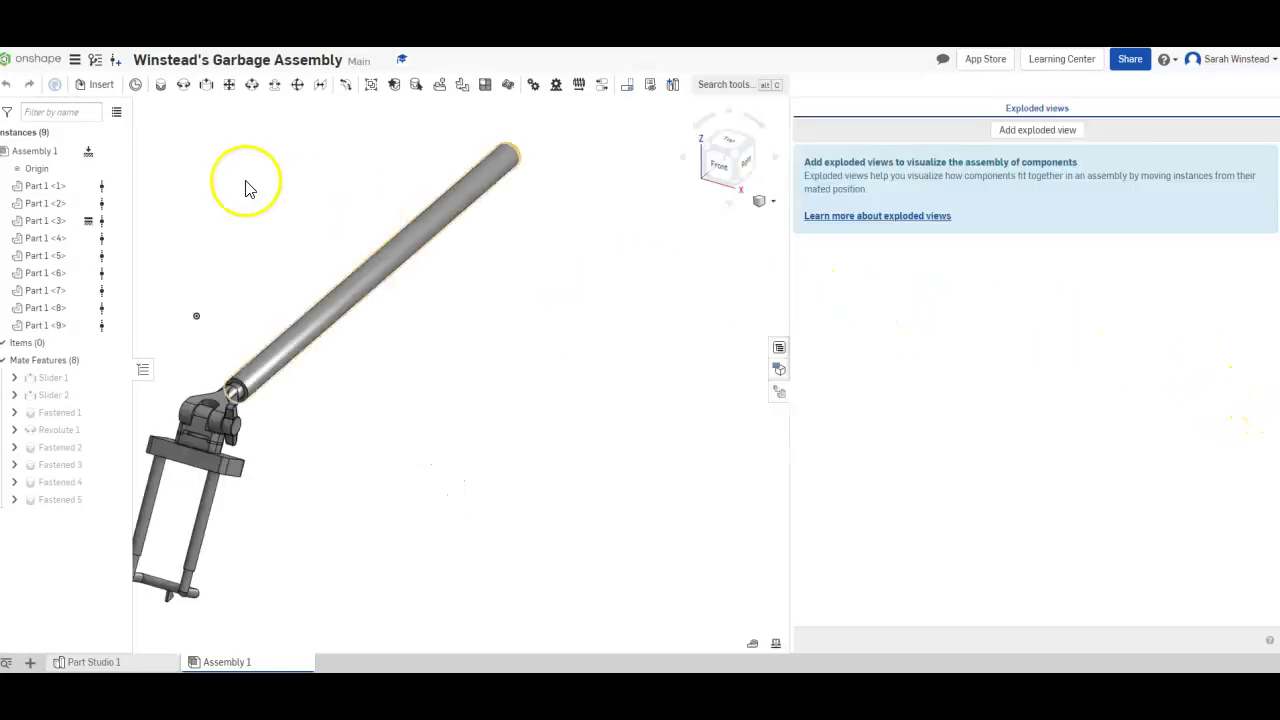
left_click(142, 374)
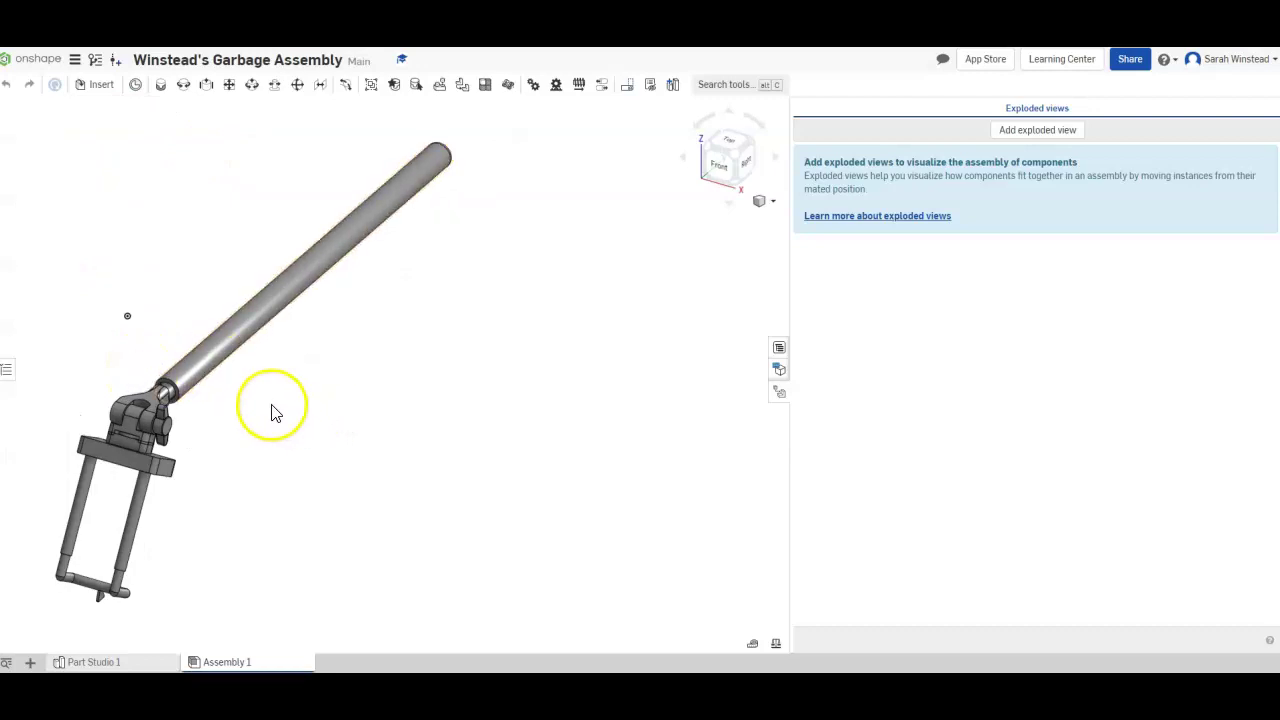
middle_click_drag(275, 410, 371, 409)
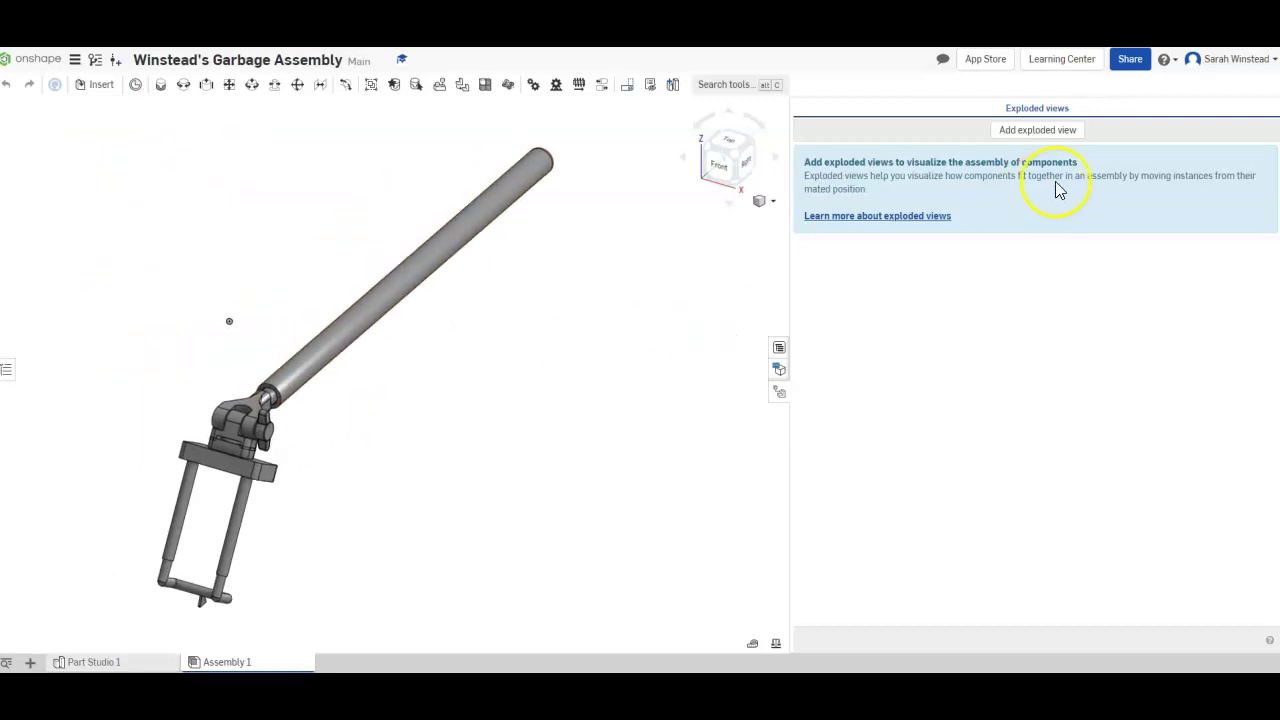
left_click(1018, 133)
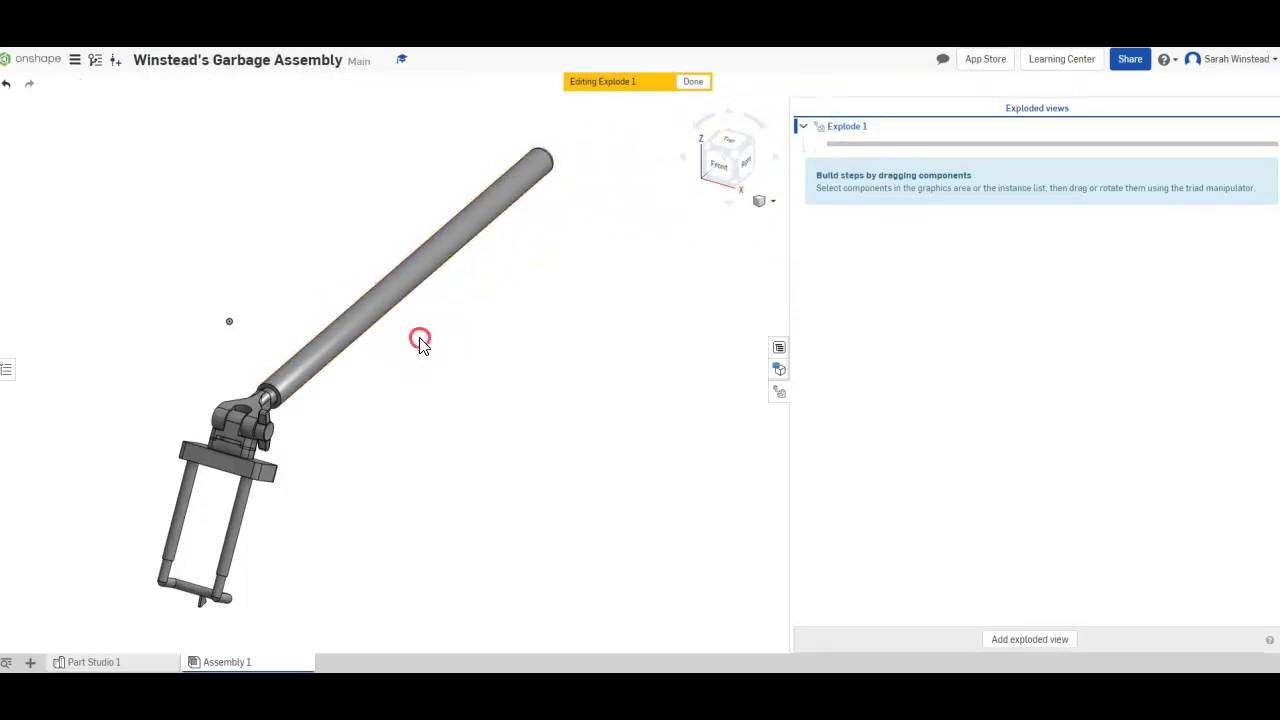
- Explode the outer handle tube, Part 1 <4>, 12.58 in along its own axis away from the inner rod
right_click_drag(420, 342, 378, 348)
scroll(378, 348, "down", 2)
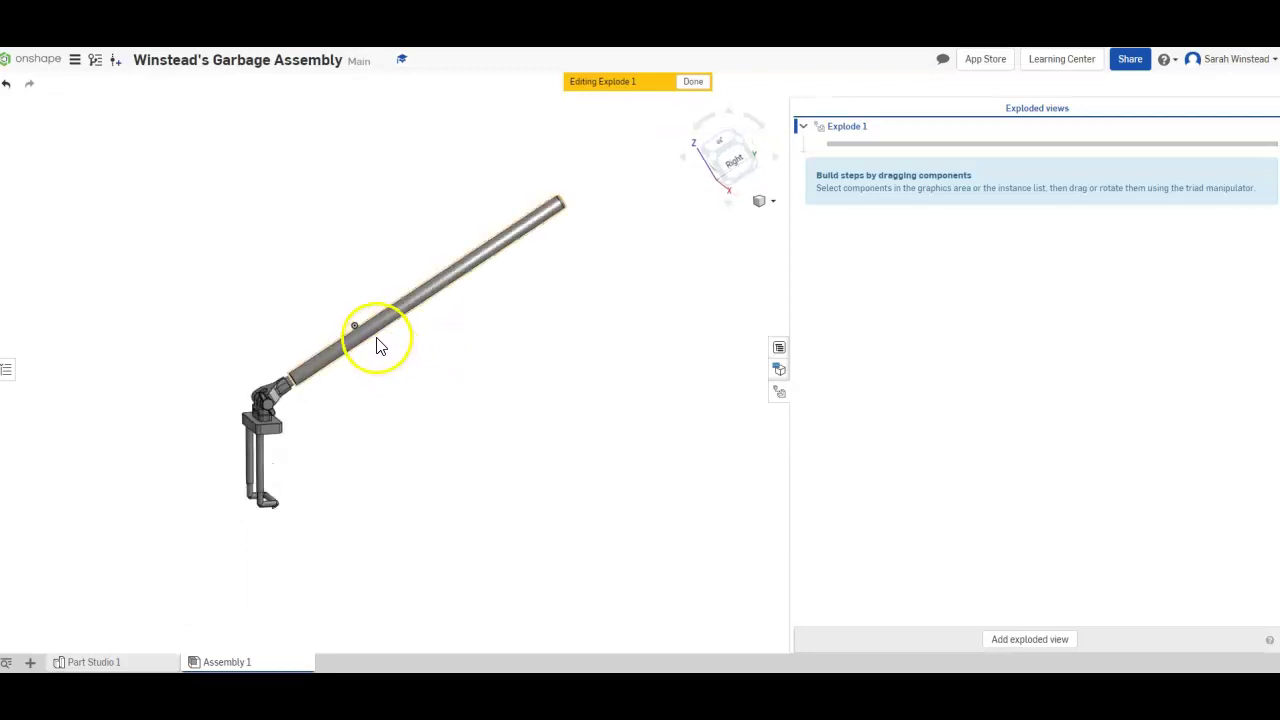
left_click(371, 335)
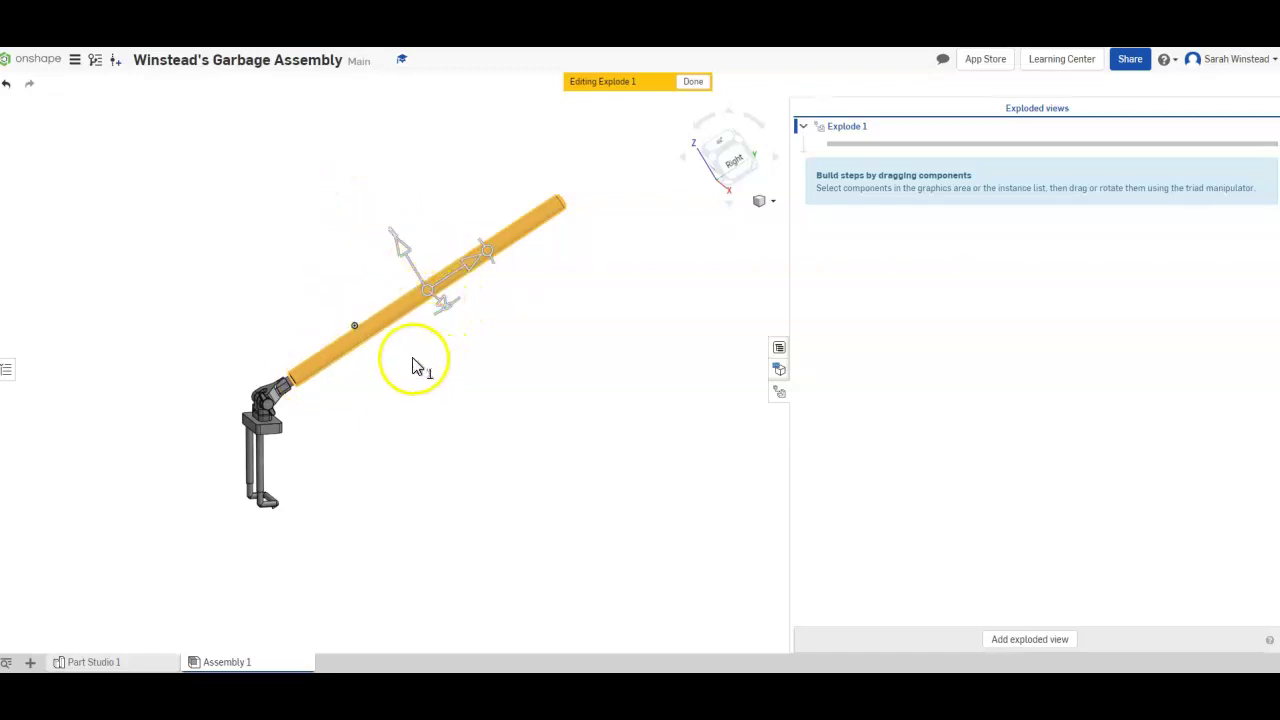
left_click_drag(467, 270, 765, 104)
scroll(627, 234, "down", 4)
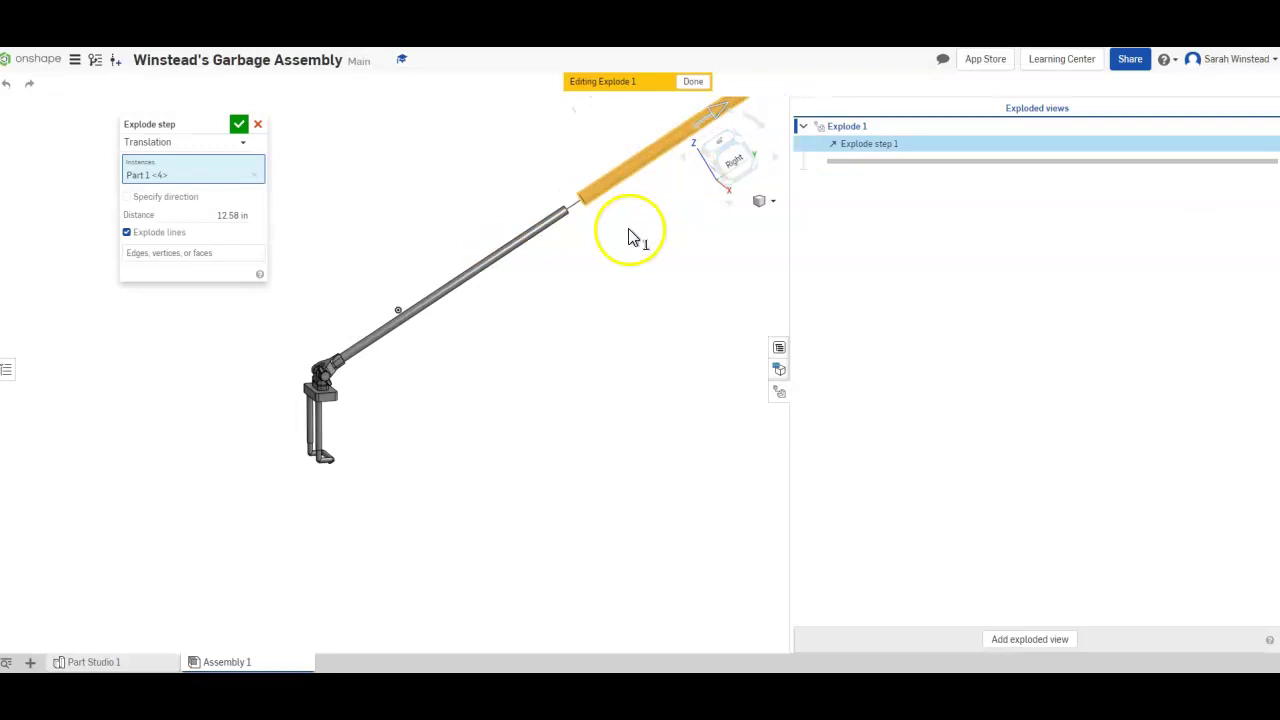
middle_click_drag(627, 234, 514, 311)
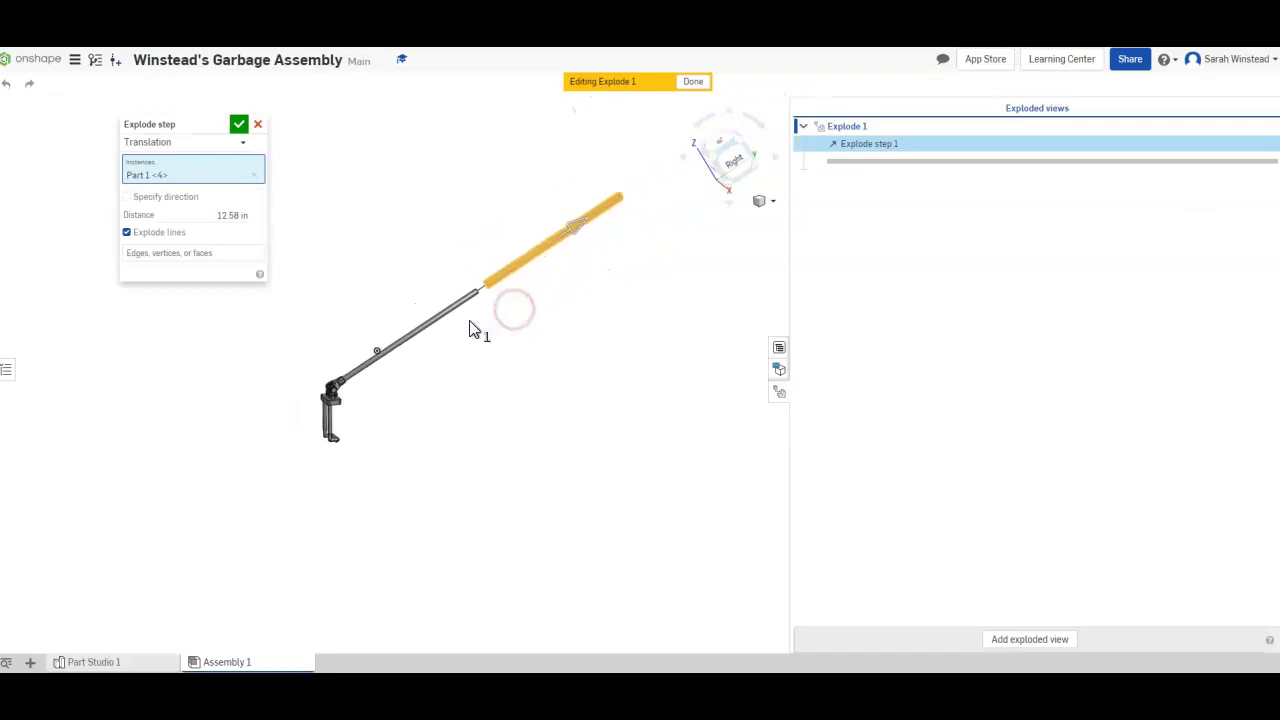
left_click(238, 124)
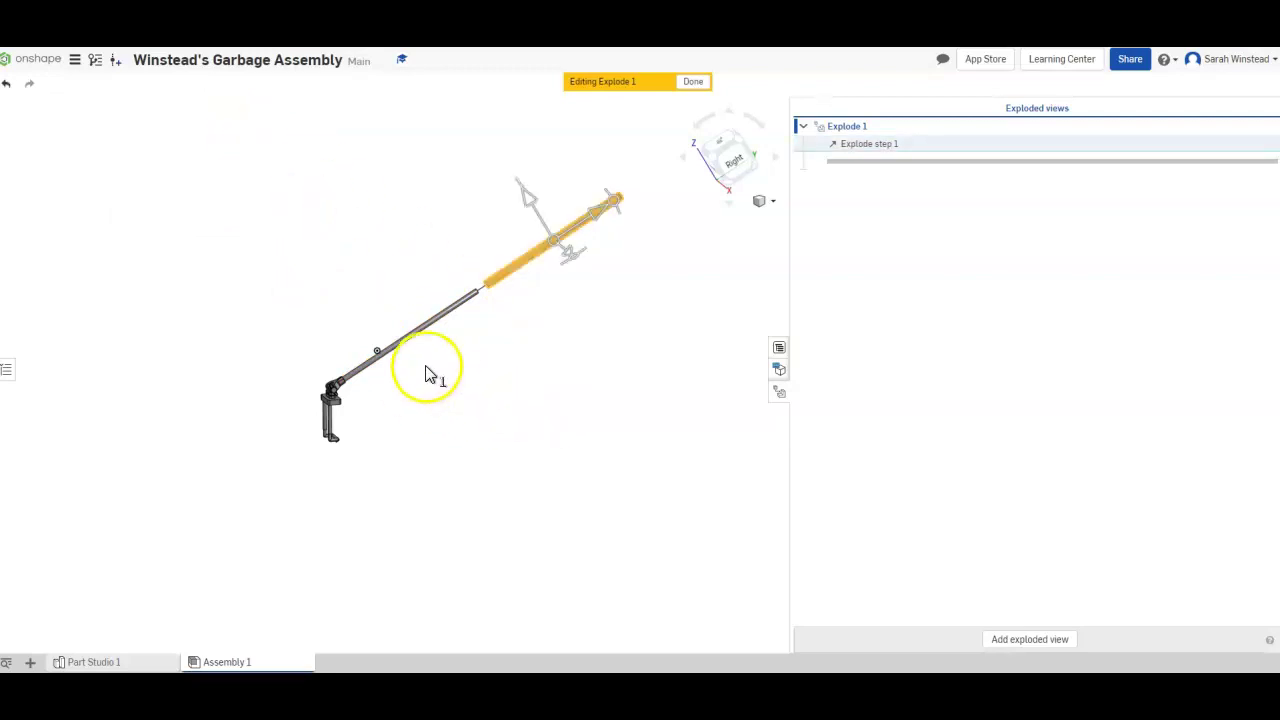
- Edit Explode step 1 to move the outer handle tube out to a distance of about 16.18 in
double_click(869, 143)
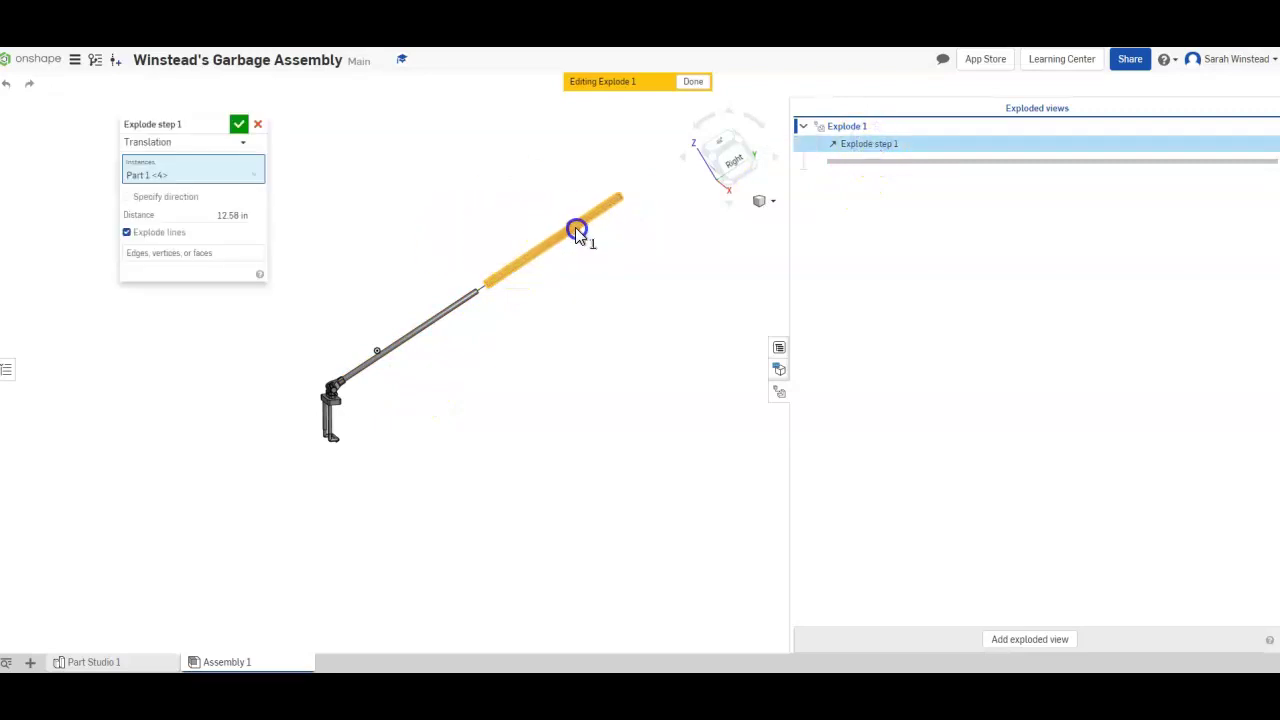
left_click_drag(575, 226, 617, 210)
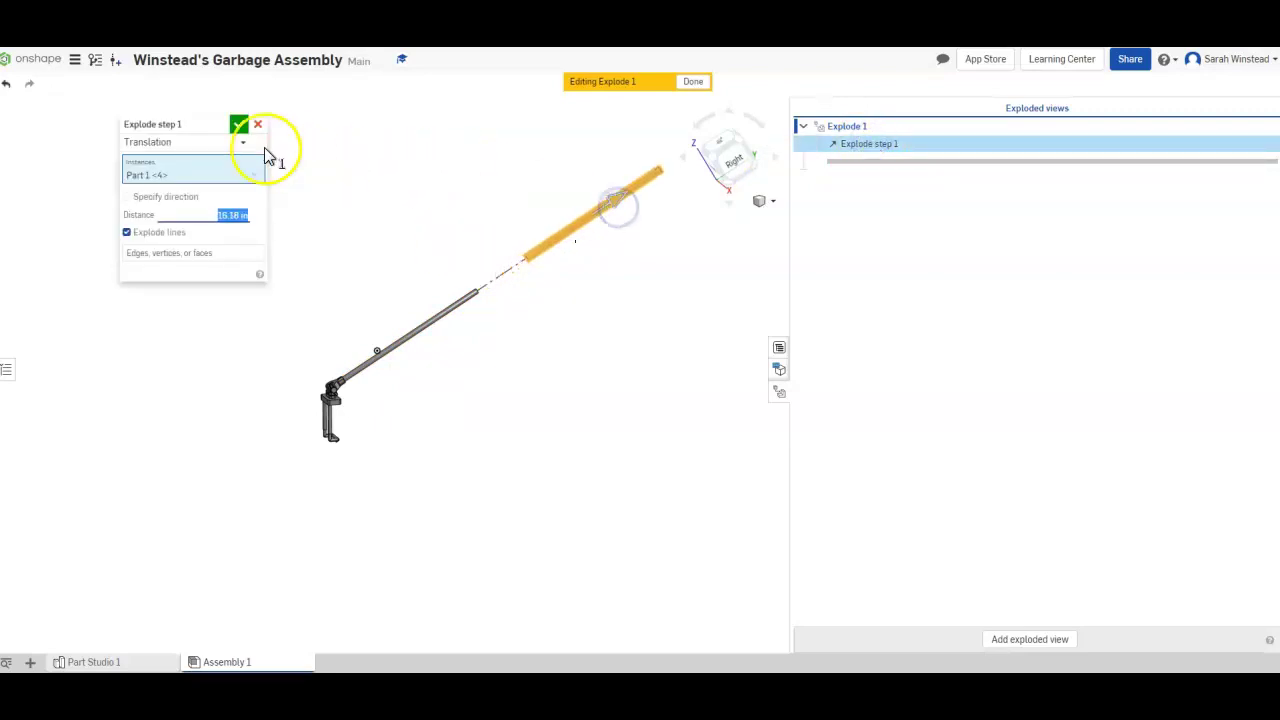
left_click(237, 125)
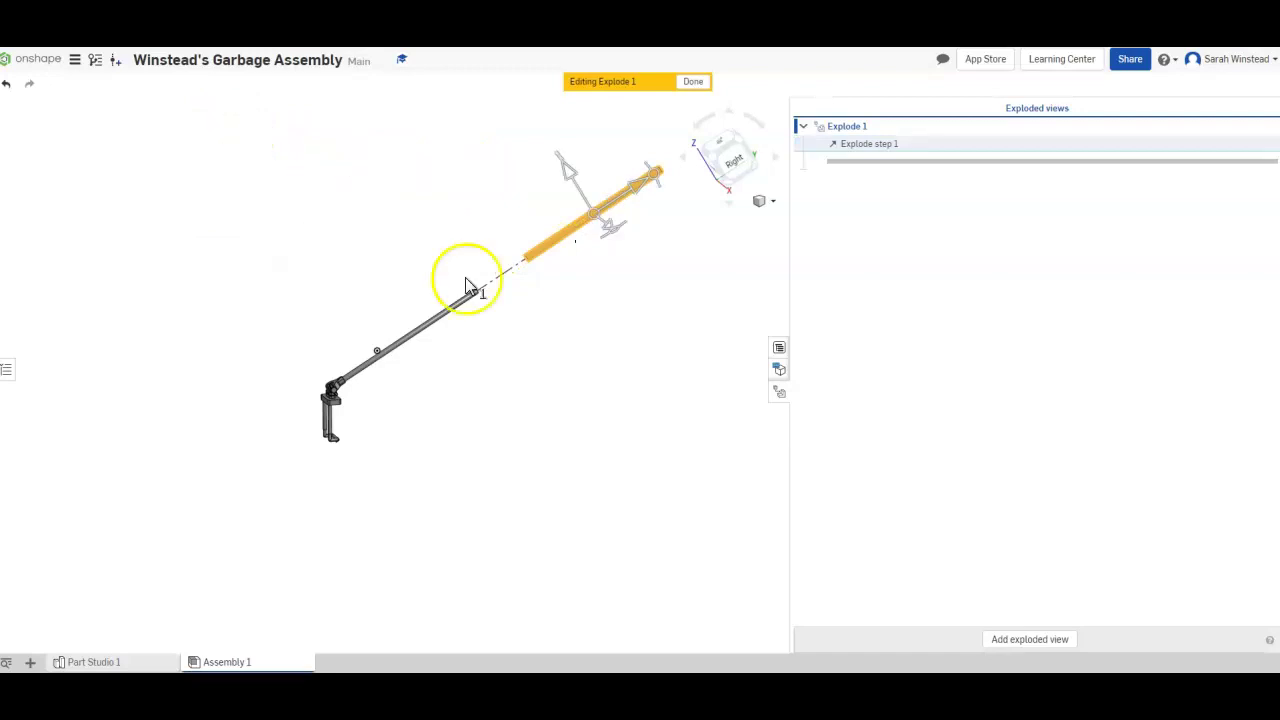
- Explode only the inner rod, Part 1 <3>, 2.12 in along its axis away from the hinge
left_click(431, 326)
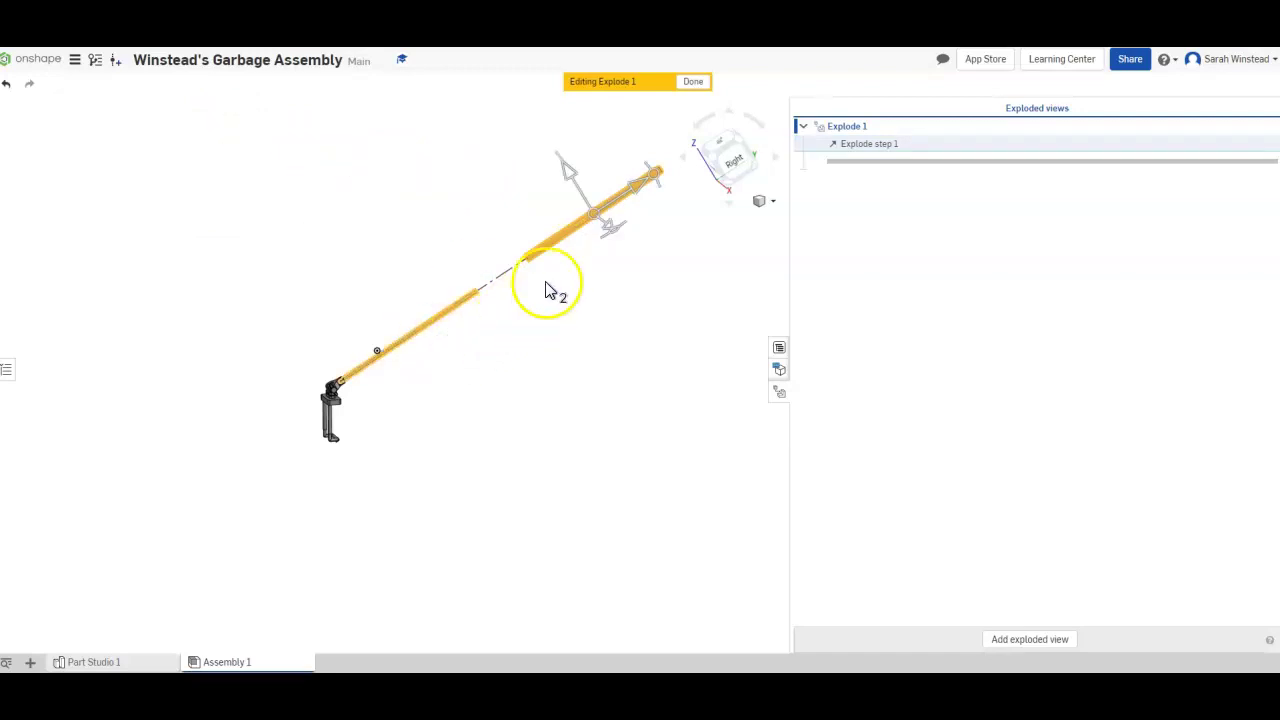
left_click(589, 322)
left_click(460, 302)
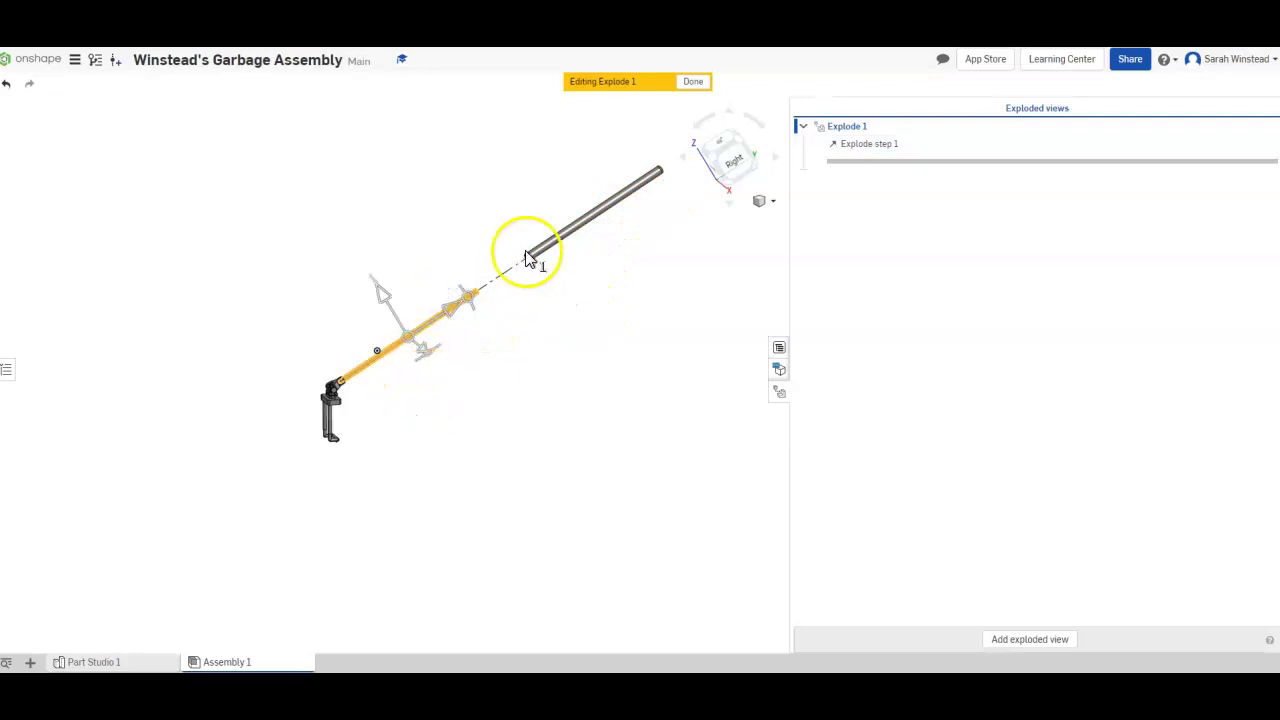
scroll(445, 380, "up", 5)
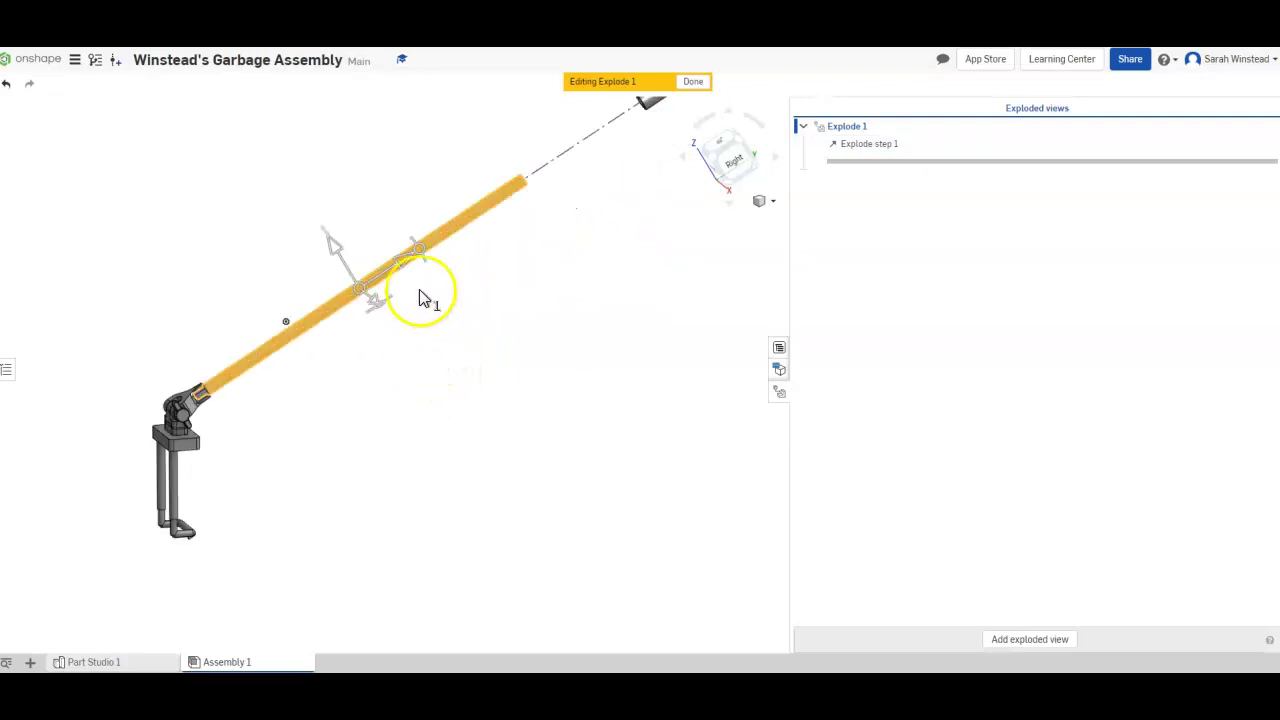
left_click_drag(406, 261, 467, 229)
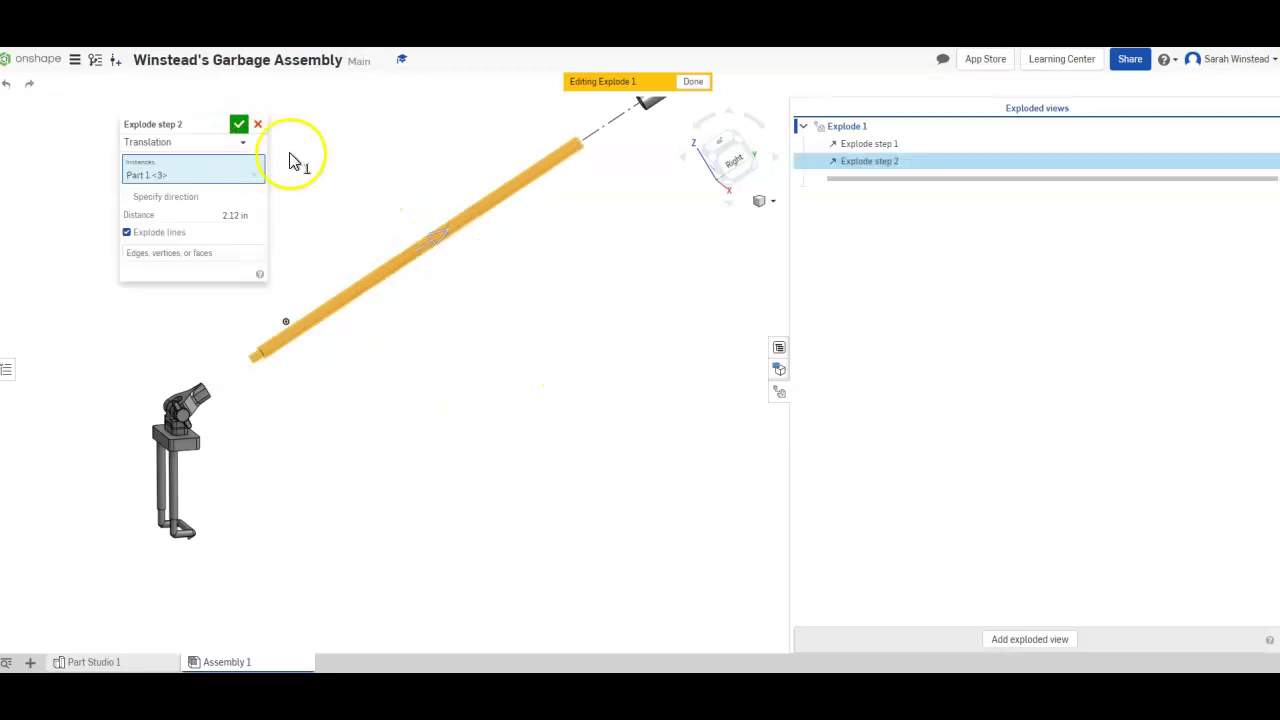
left_click(240, 126)
- Explode the U-shaped lower clamp bracket, Part 1 <5>, 2.54 in down and out of the two clamp tubes
left_click(286, 280)
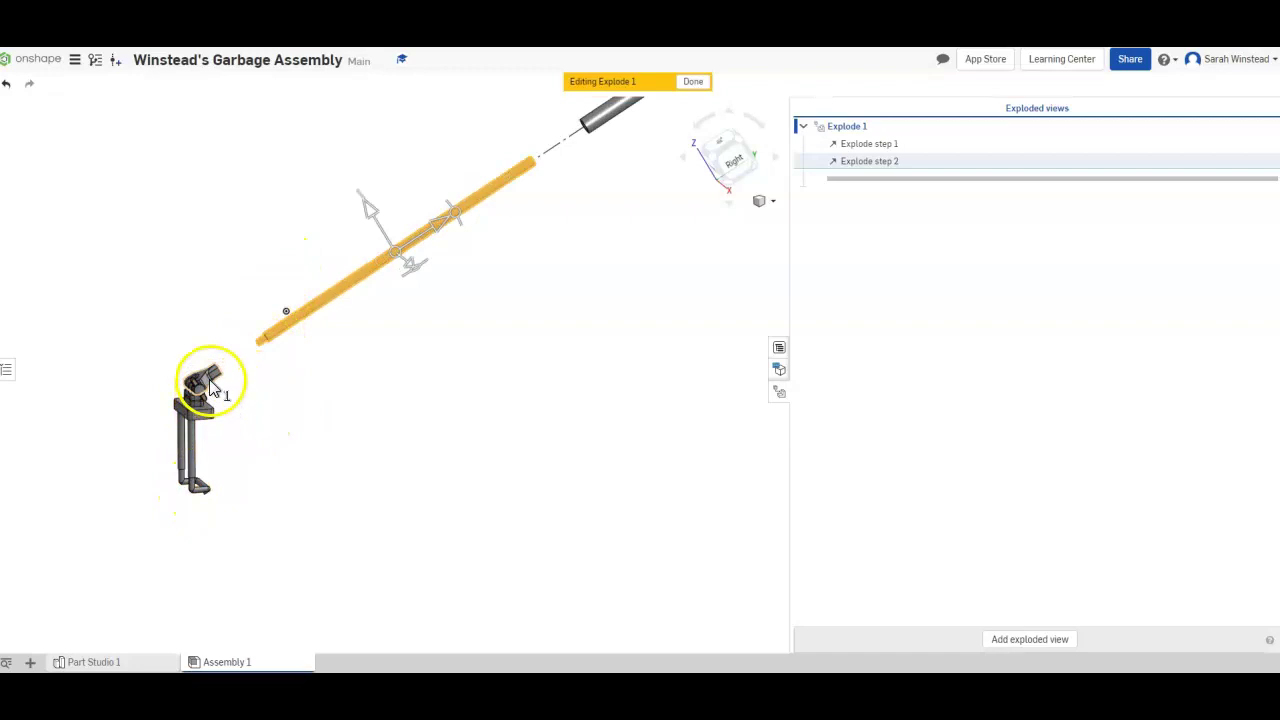
left_click(194, 490)
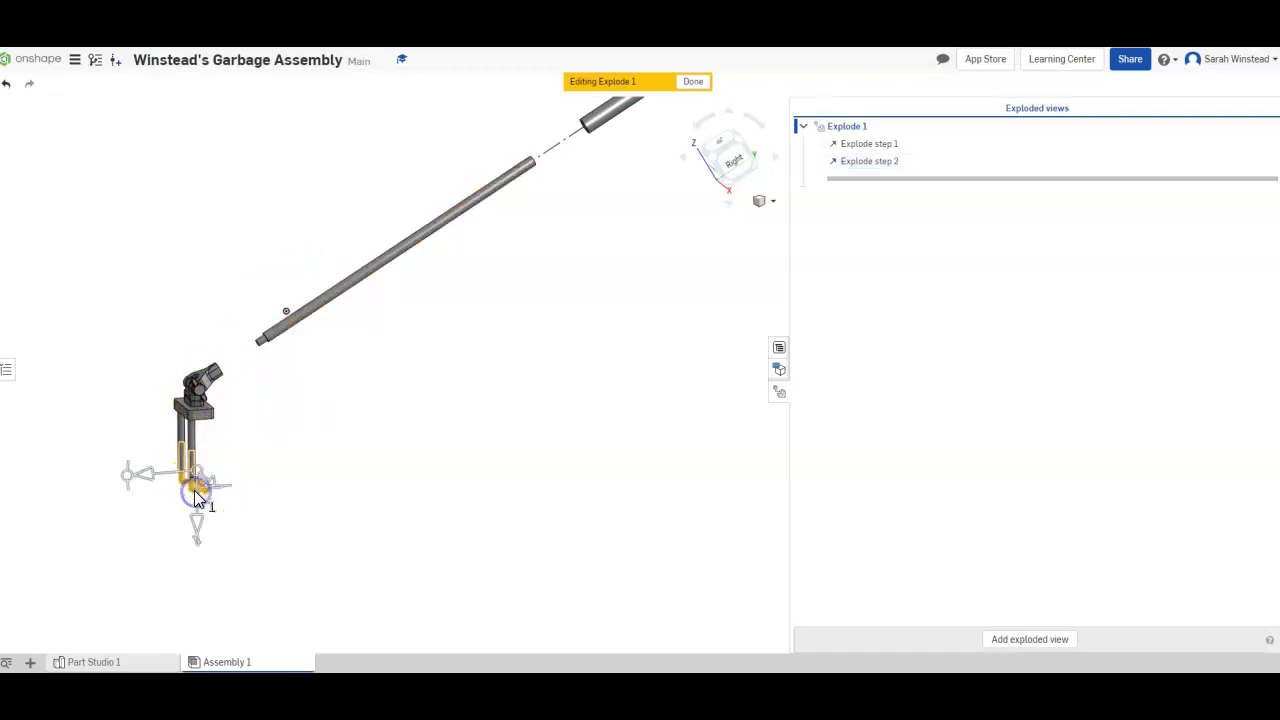
left_click_drag(196, 524, 194, 588)
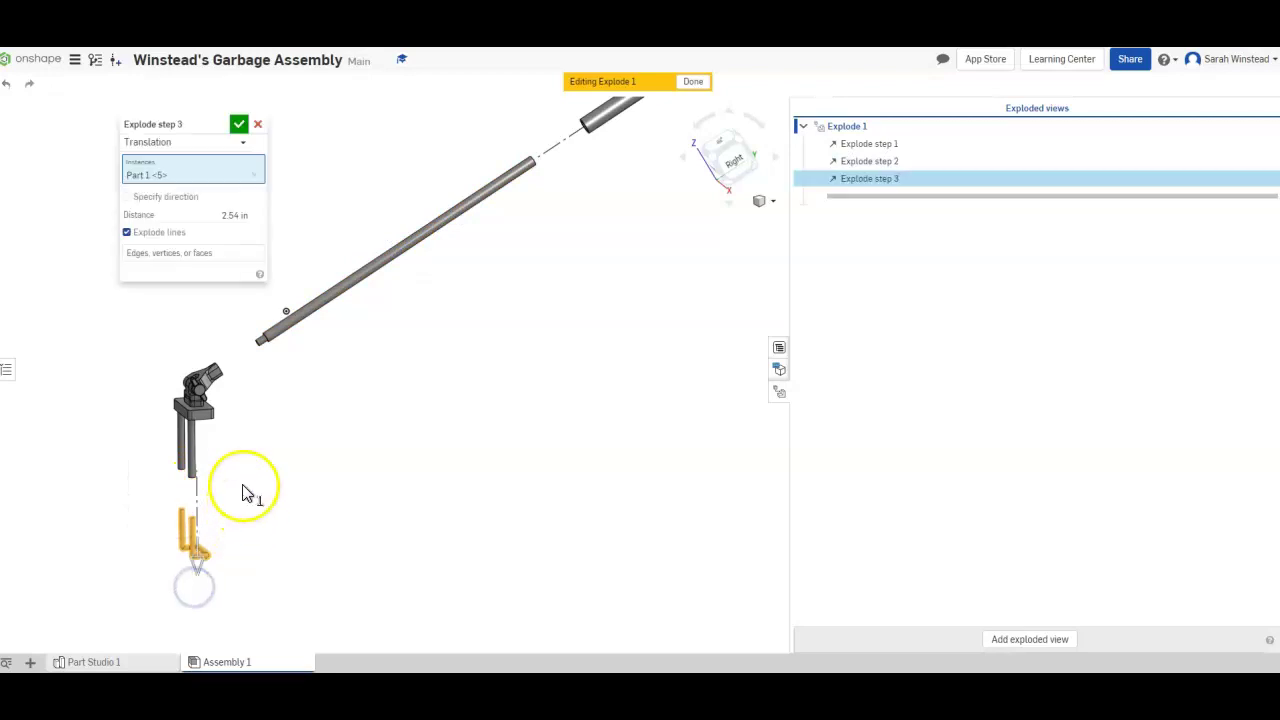
left_click(238, 126)
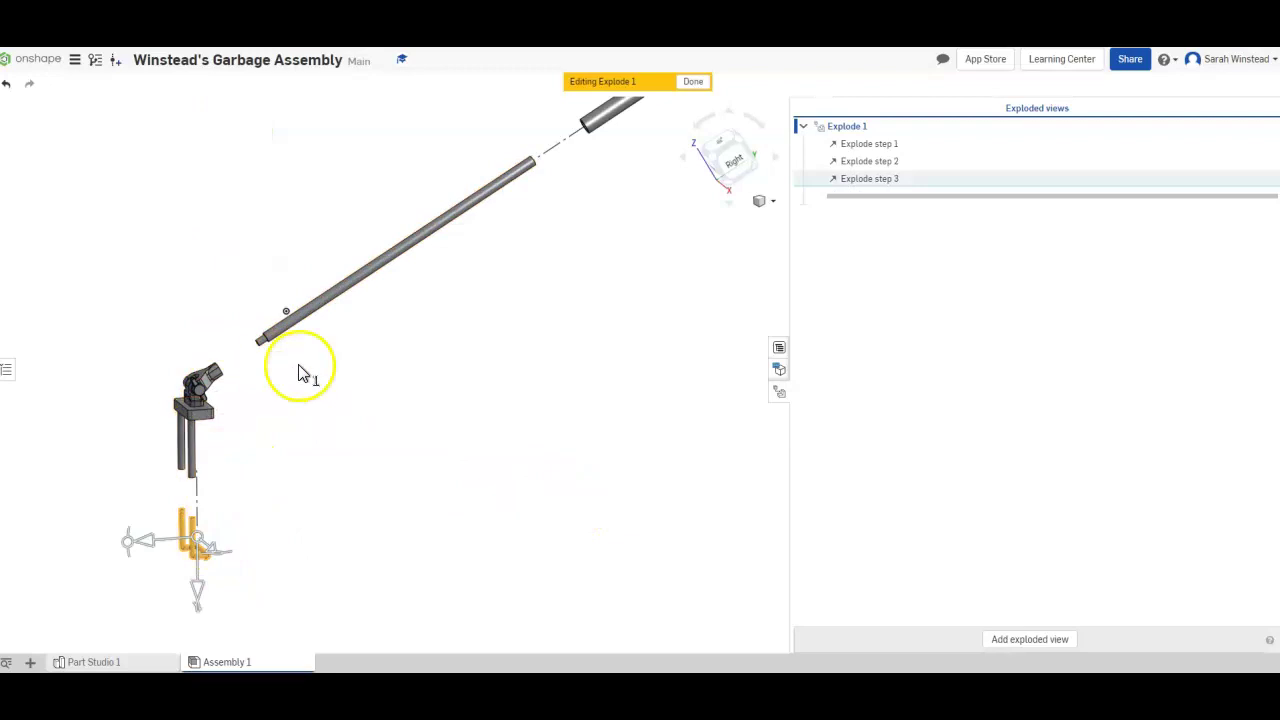
- Explode the wing bolt, Part 1 <2>, sideways out of the hinge with a distance of -4.3 in
left_click(373, 437)
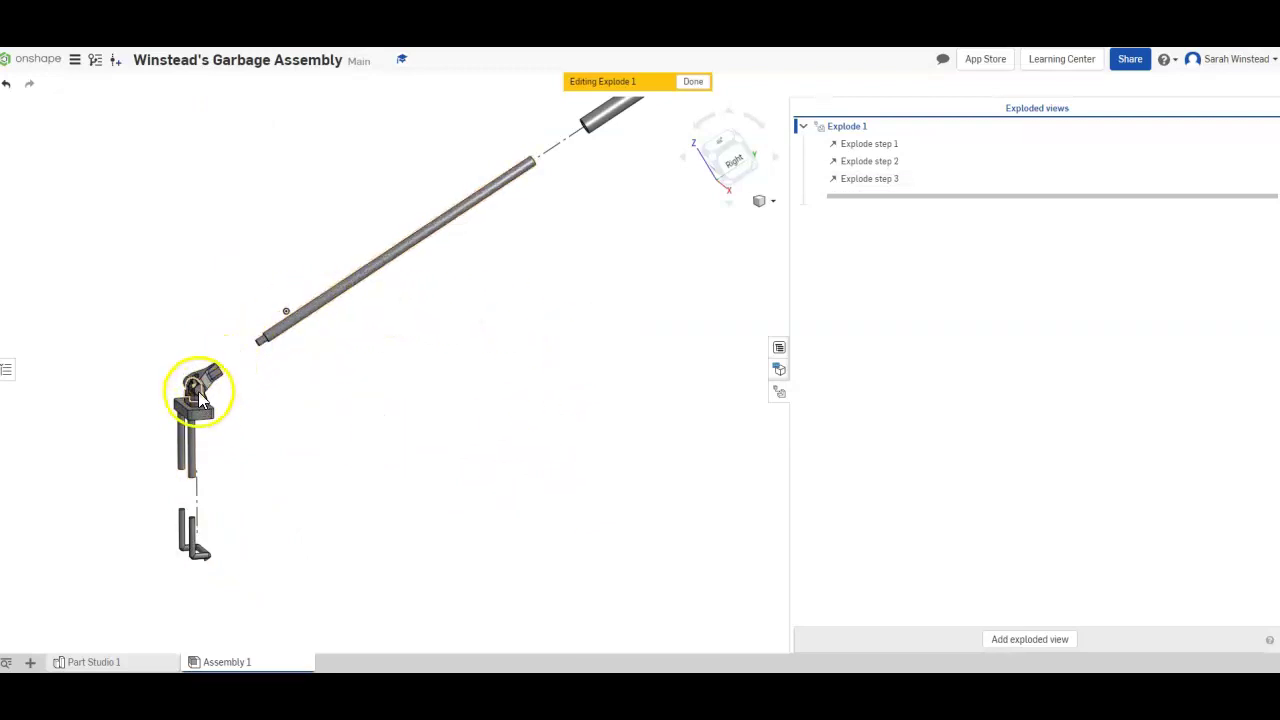
right_click_drag(226, 403, 272, 412)
left_click(274, 404)
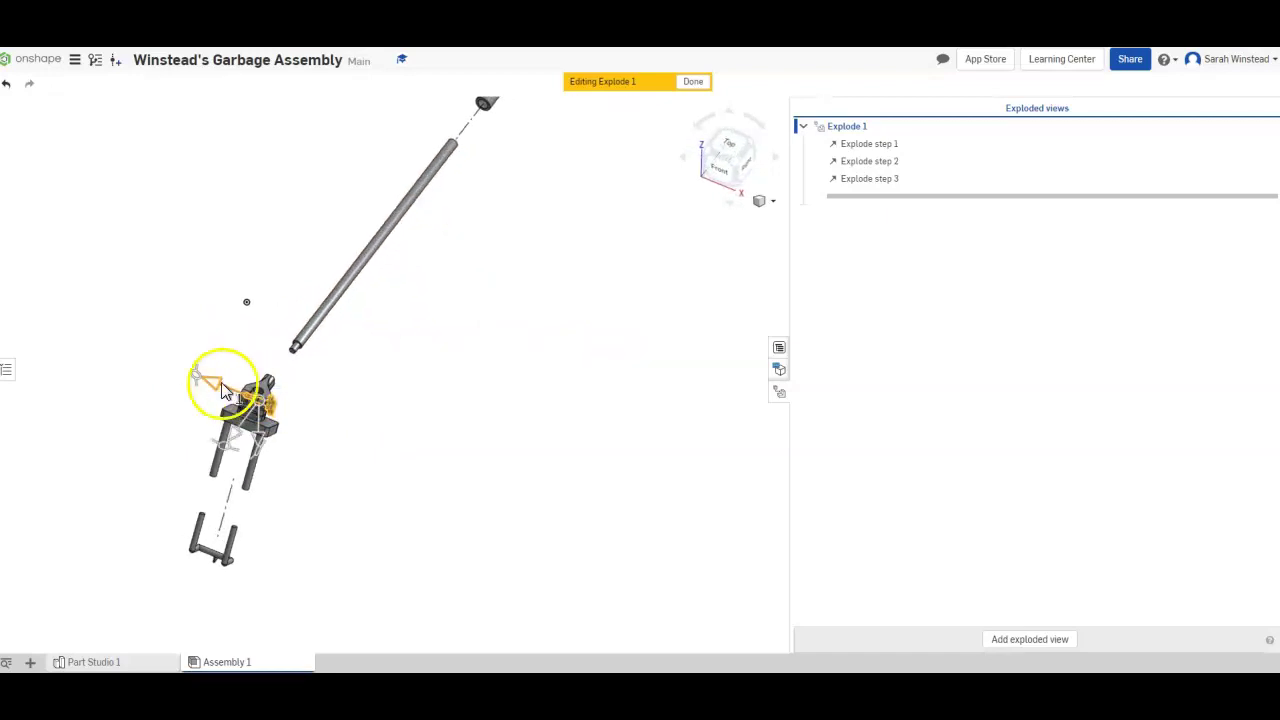
left_click_drag(222, 390, 314, 419)
left_click(240, 124)
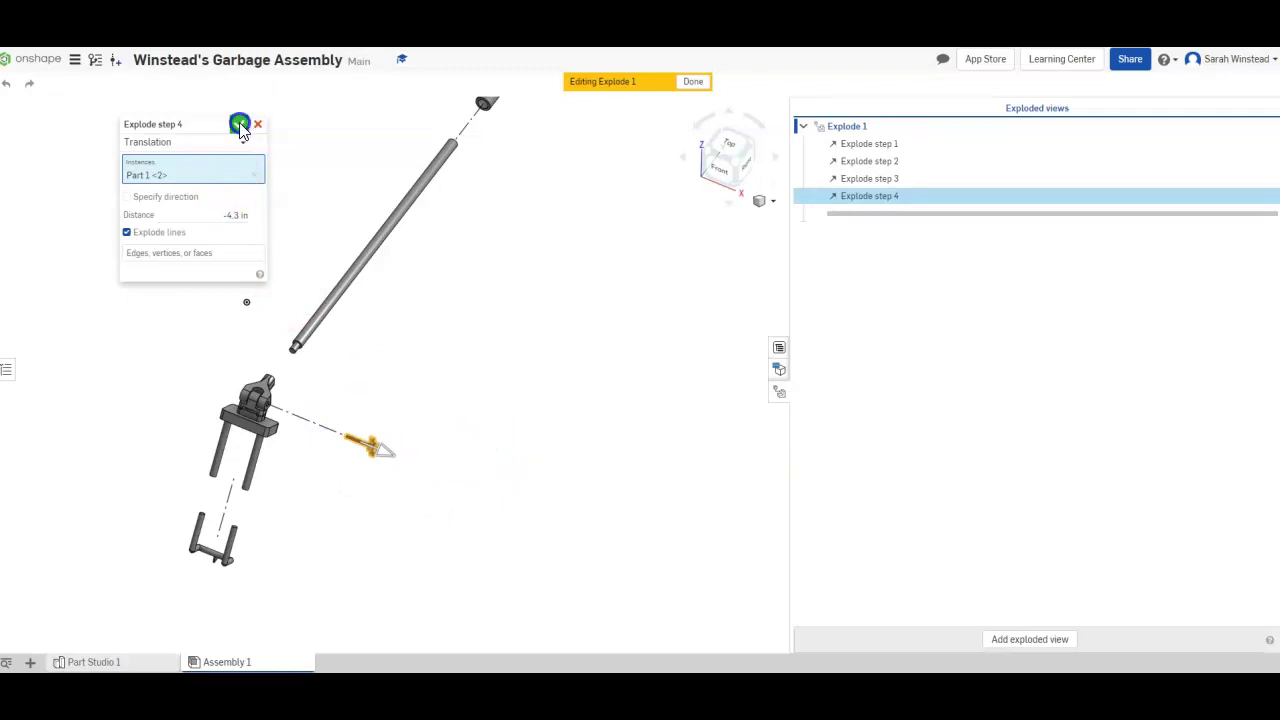
- Explode the forked hinge piece 5.17 in straight up from the phone clamp
left_click(265, 388)
left_click_drag(262, 360, 264, 263)
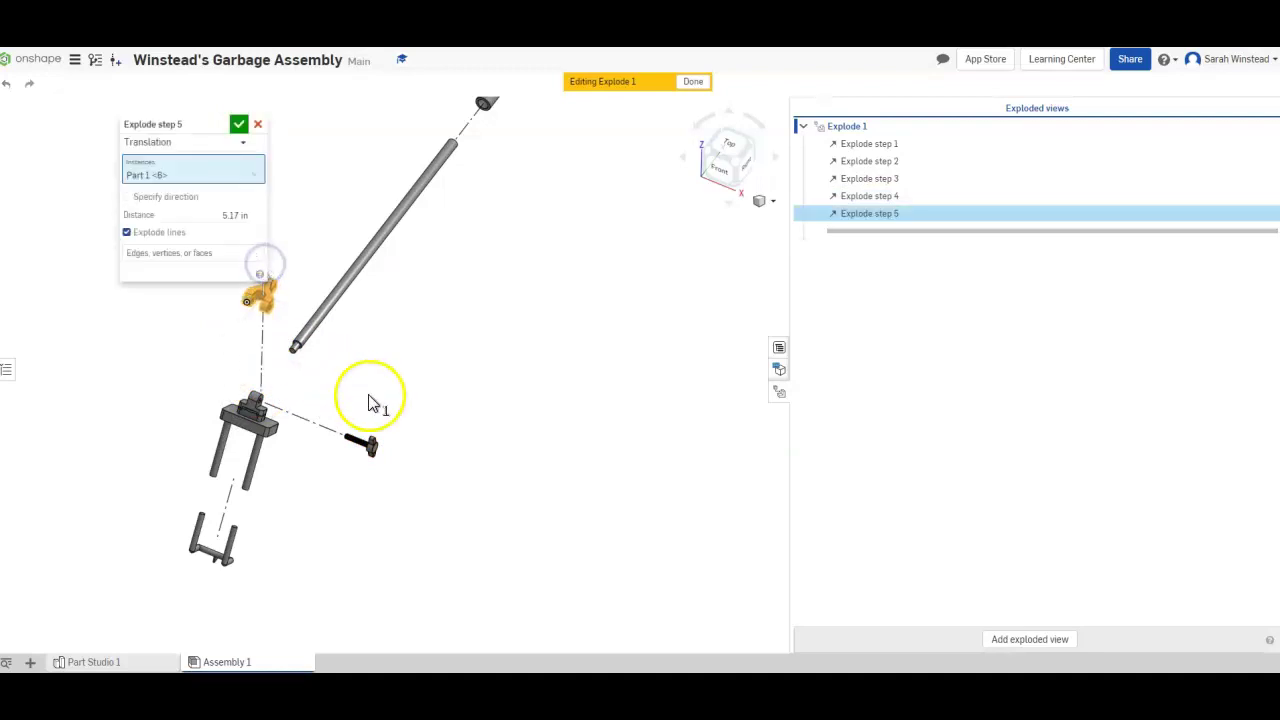
left_click(238, 126)
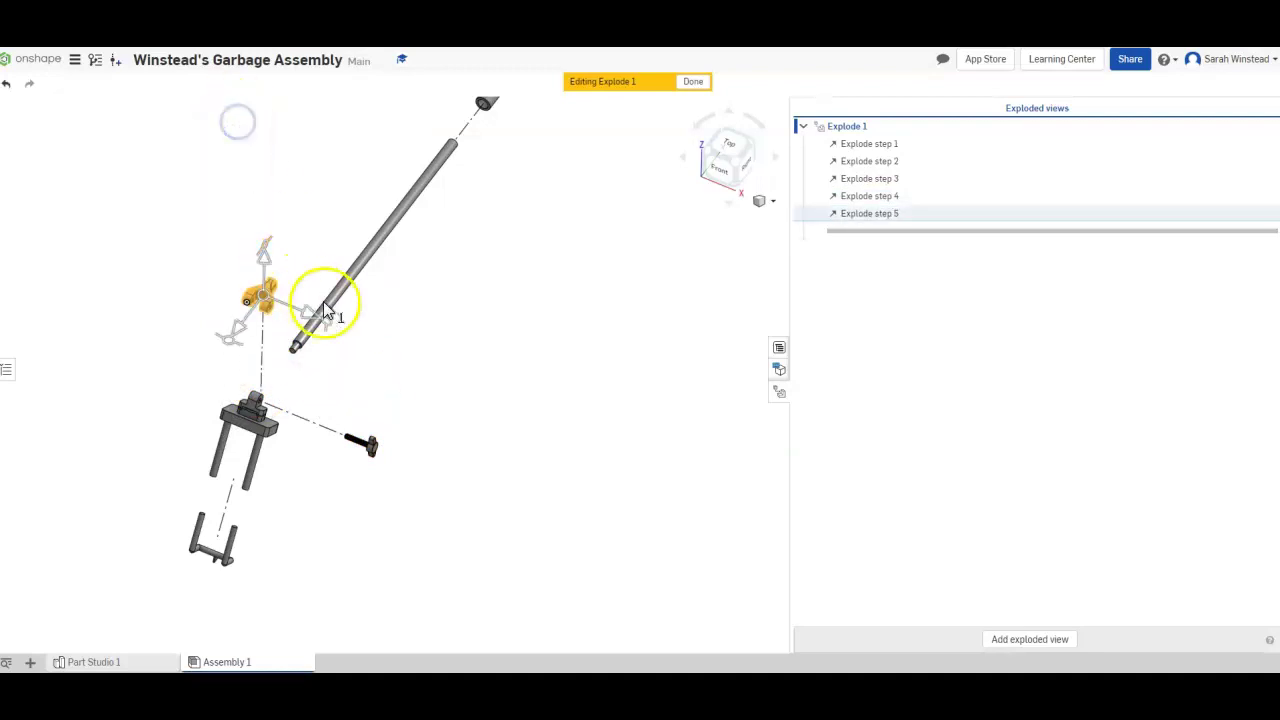
- Explode the small part remaining at the hinge pivot 3.49 in upward from the clamp base
right_click_drag(351, 366, 306, 337)
left_click(249, 291)
left_click(228, 392)
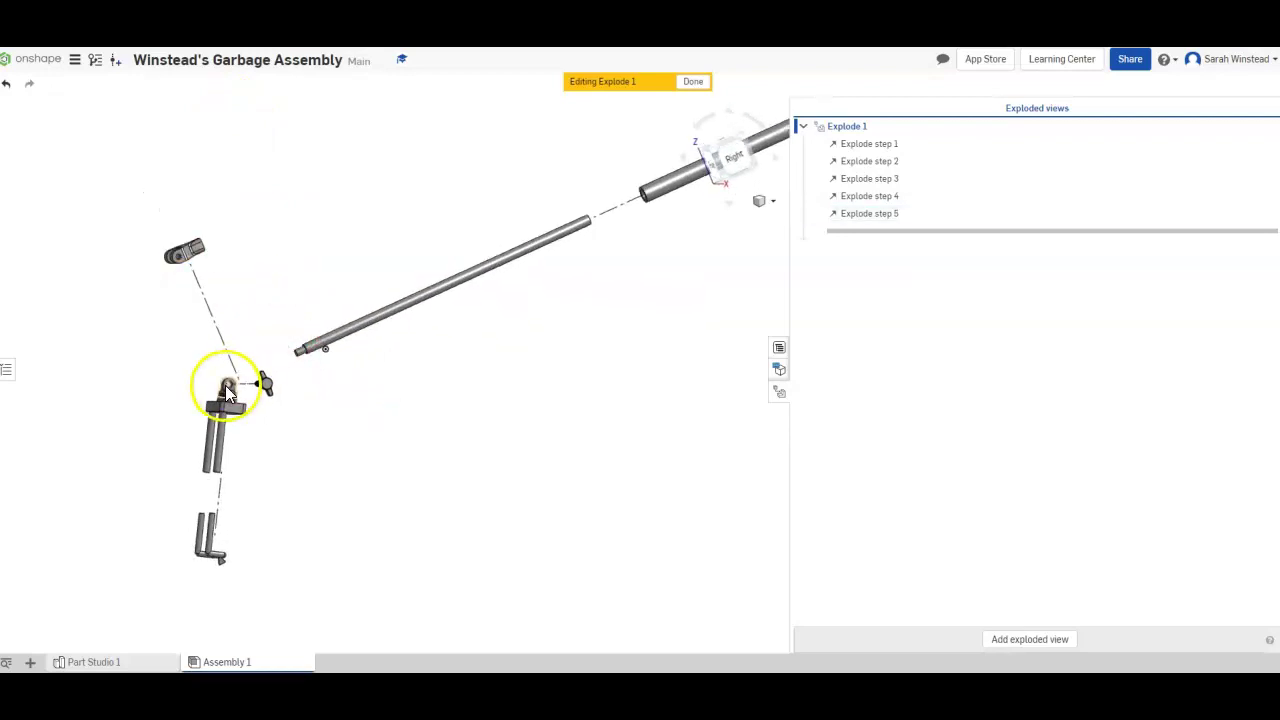
left_click_drag(232, 346, 252, 255)
left_click(239, 123)
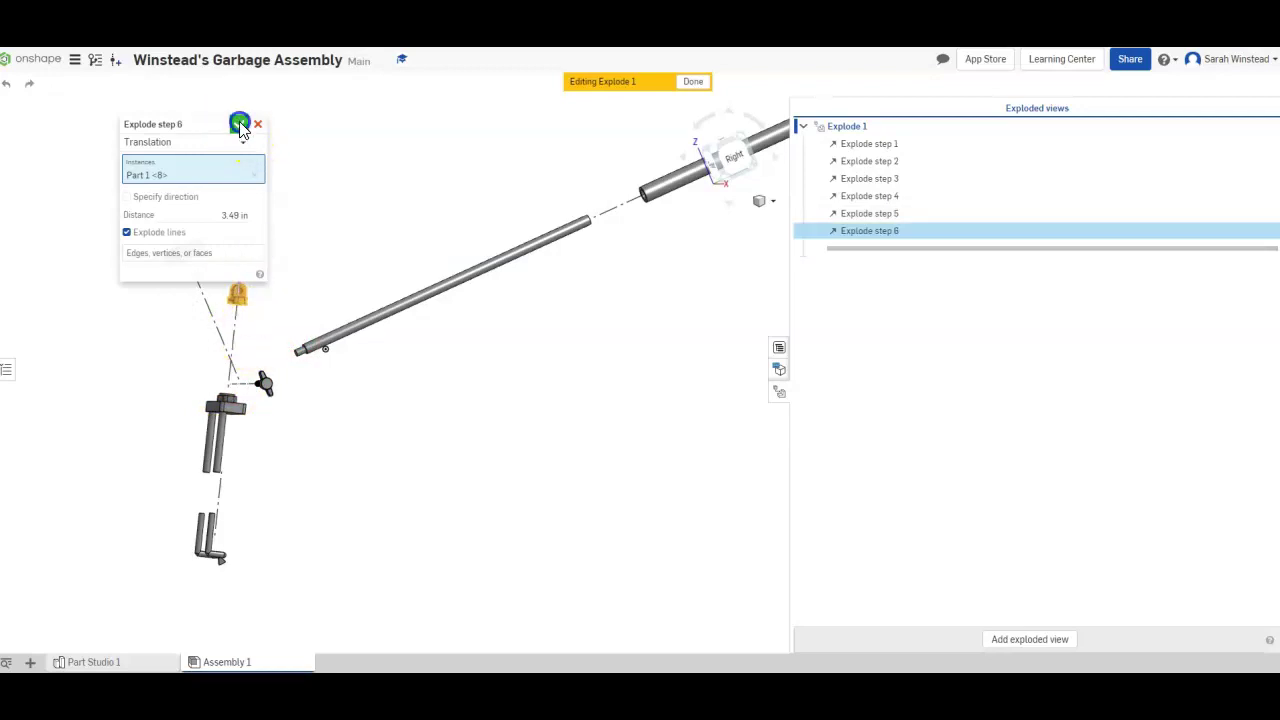
- Explode the flanged pin straight up out of the phone clamp base, stopping below the hinge piece
left_click(228, 383)
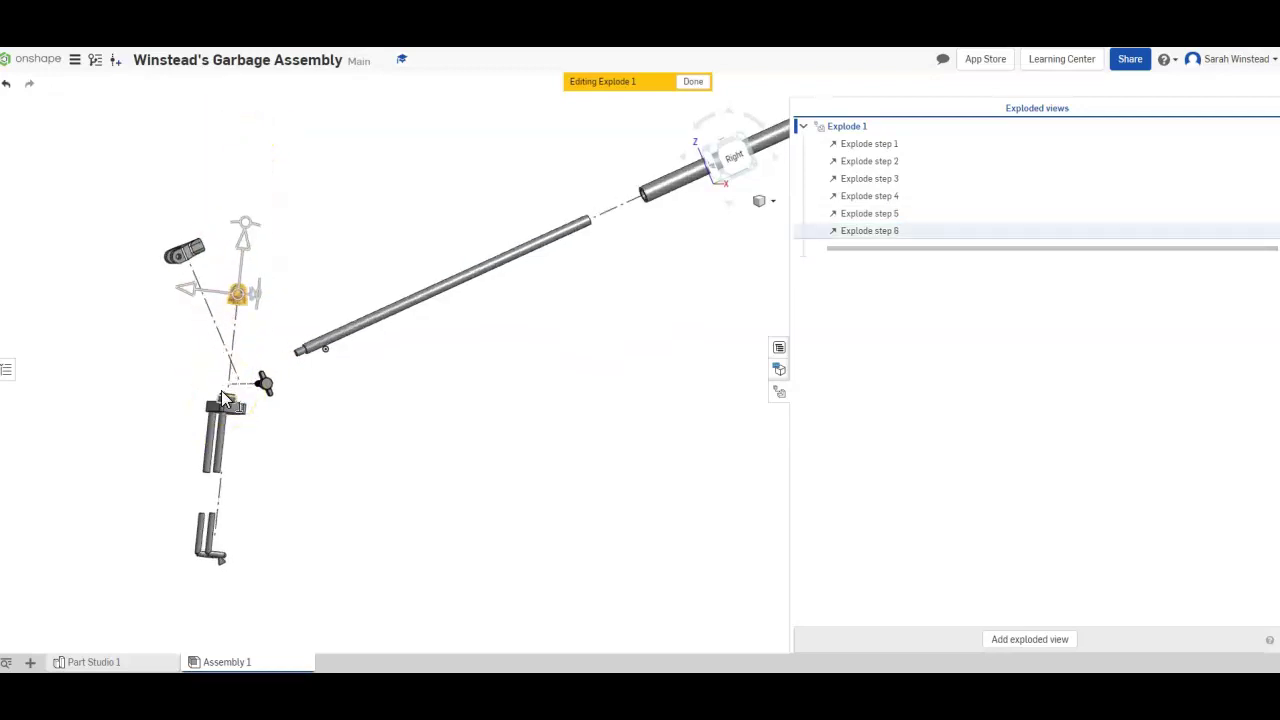
scroll(226, 395, "up", 3)
scroll(224, 398, "up", 2)
left_click(230, 405)
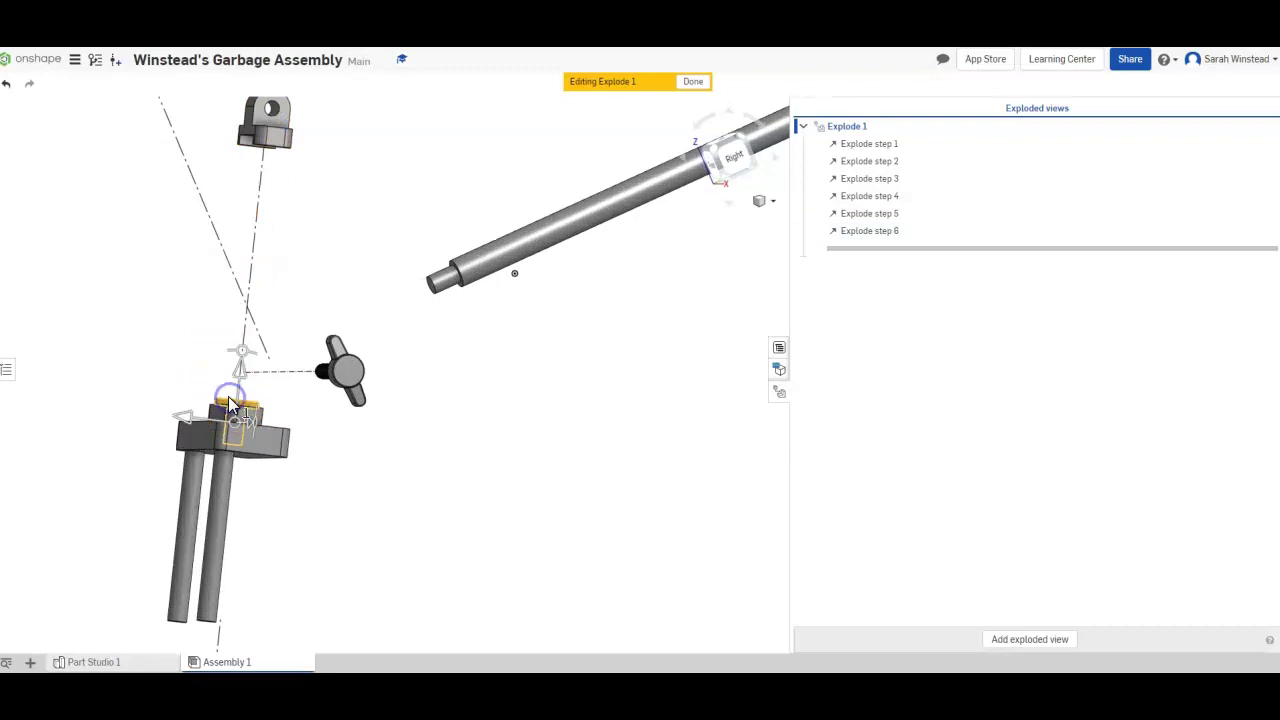
left_click_drag(242, 356, 248, 224)
left_click(240, 120)
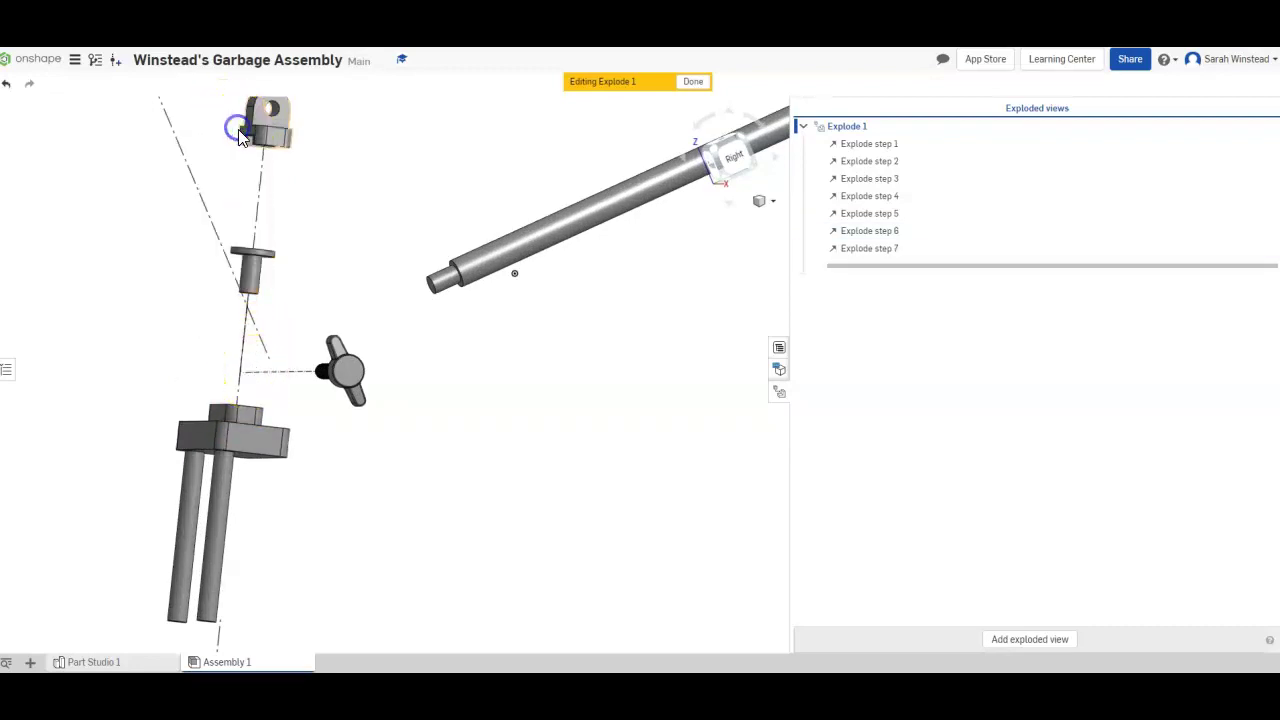
- Explode the small block, Part 1 <7>, 0.71 in upward off the clamp base and finish editing Explode 1
left_click_drag(238, 411, 240, 315)
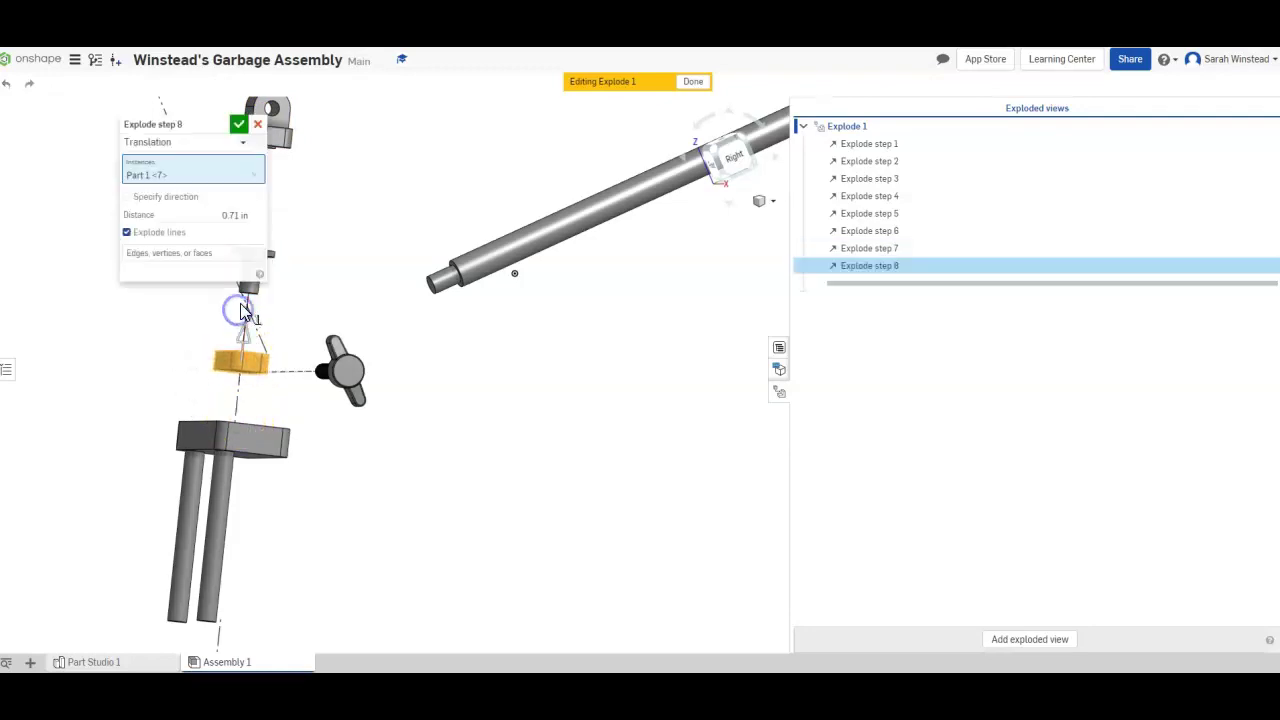
left_click(239, 124)
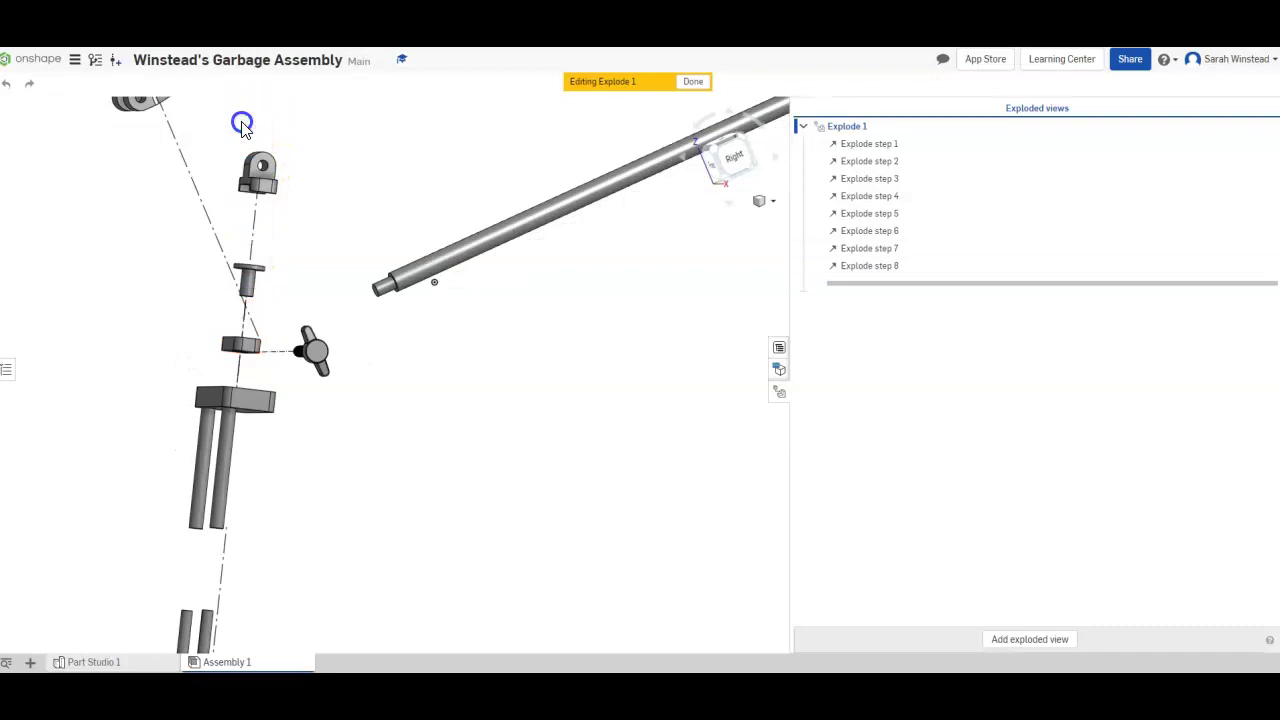
scroll(325, 356, "down", 4)
scroll(545, 366, "down", 2)
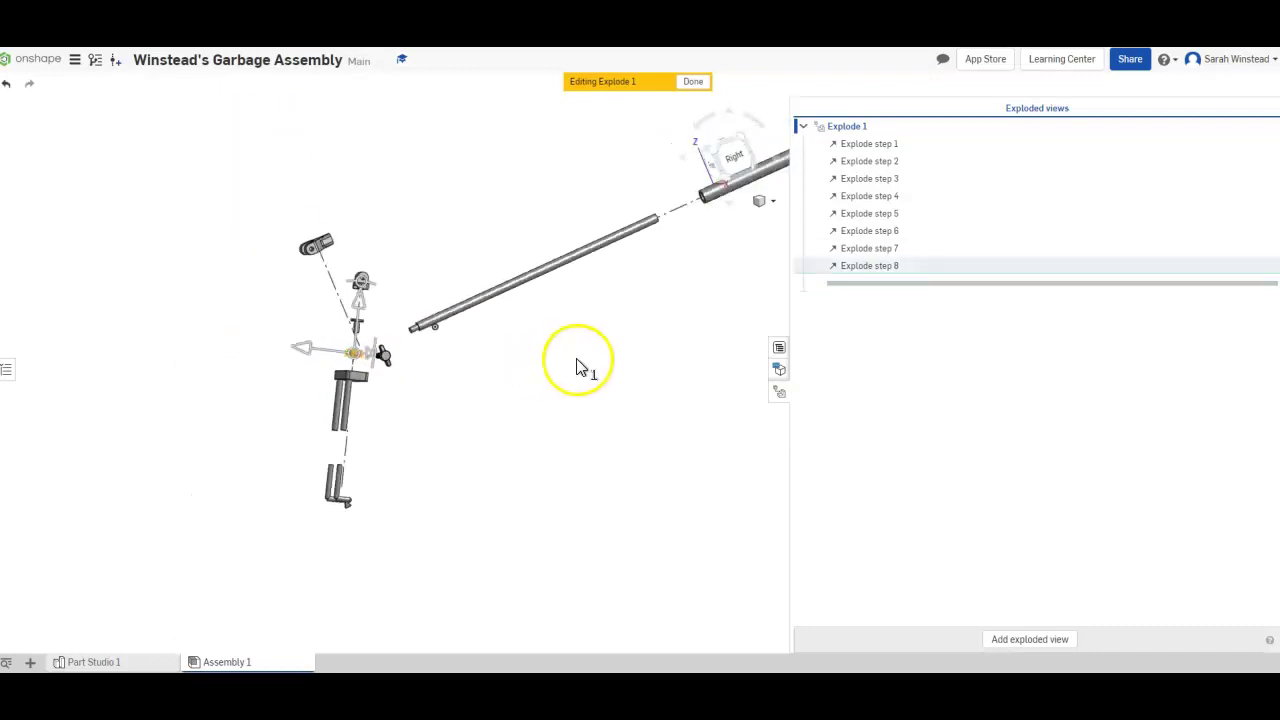
scroll(598, 366, "down", 2)
middle_click_drag(610, 360, 404, 386)
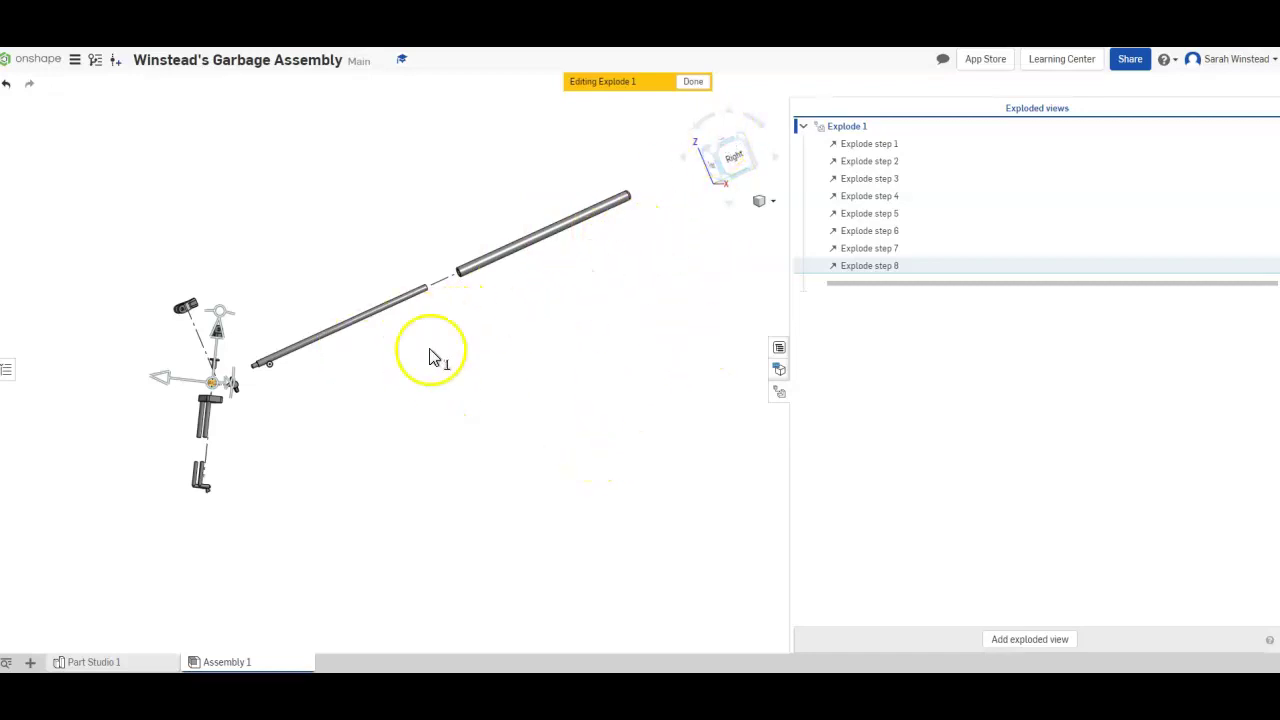
scroll(250, 390, "down", 1)
scroll(250, 390, "up", 2)
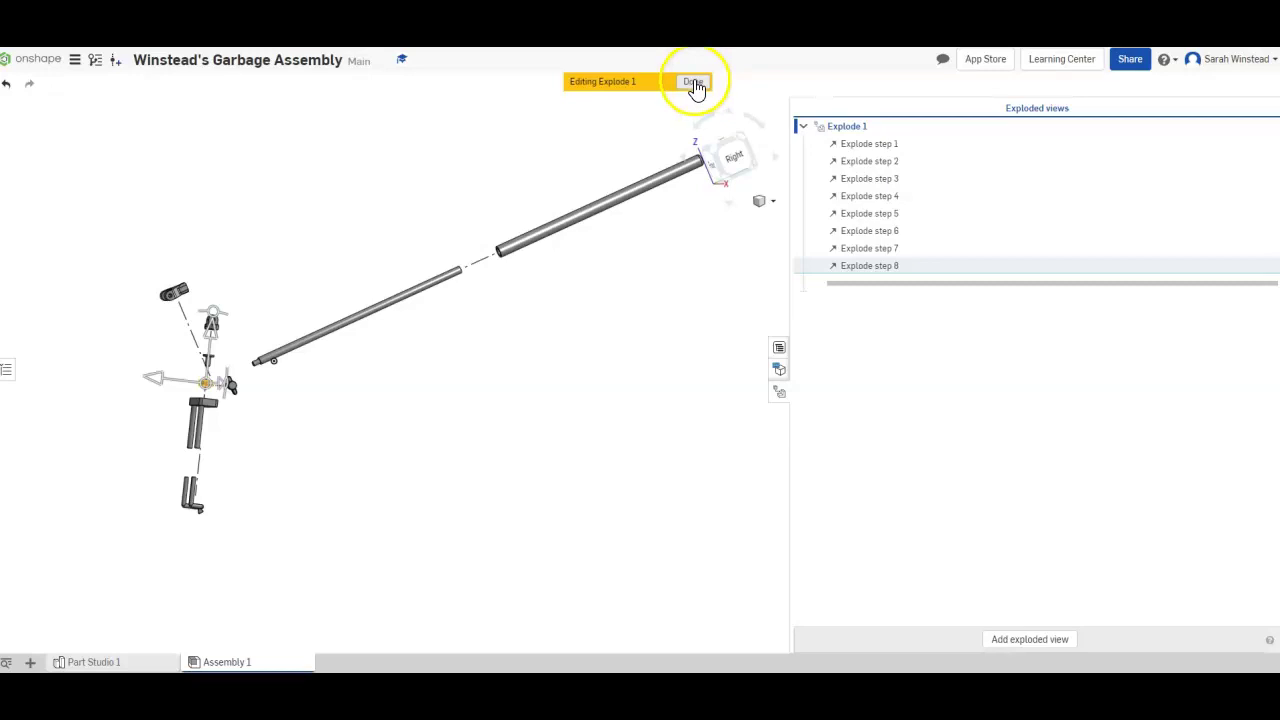
left_click(694, 83)
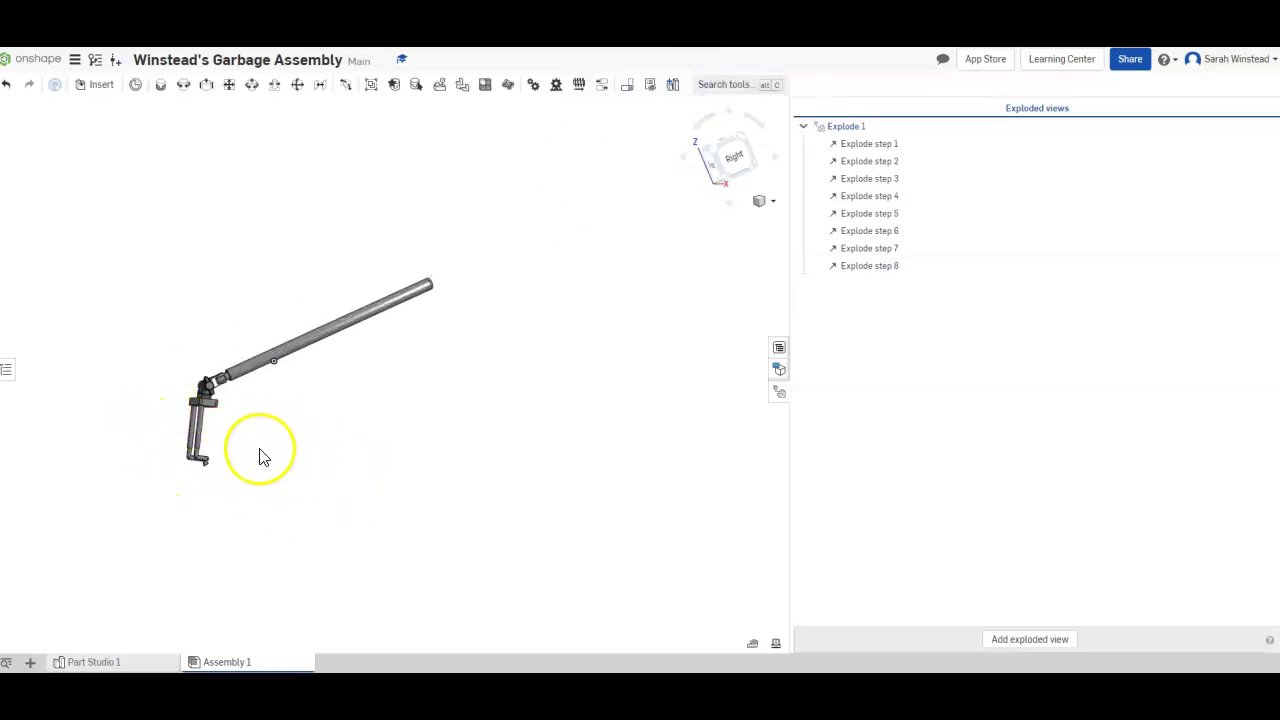
- Swing the phone clamp about its hinge to a diagonal pose extending away from the handle, and close the exploded views list
left_click(200, 420)
middle_click_drag(297, 423, 418, 425)
left_click(323, 410)
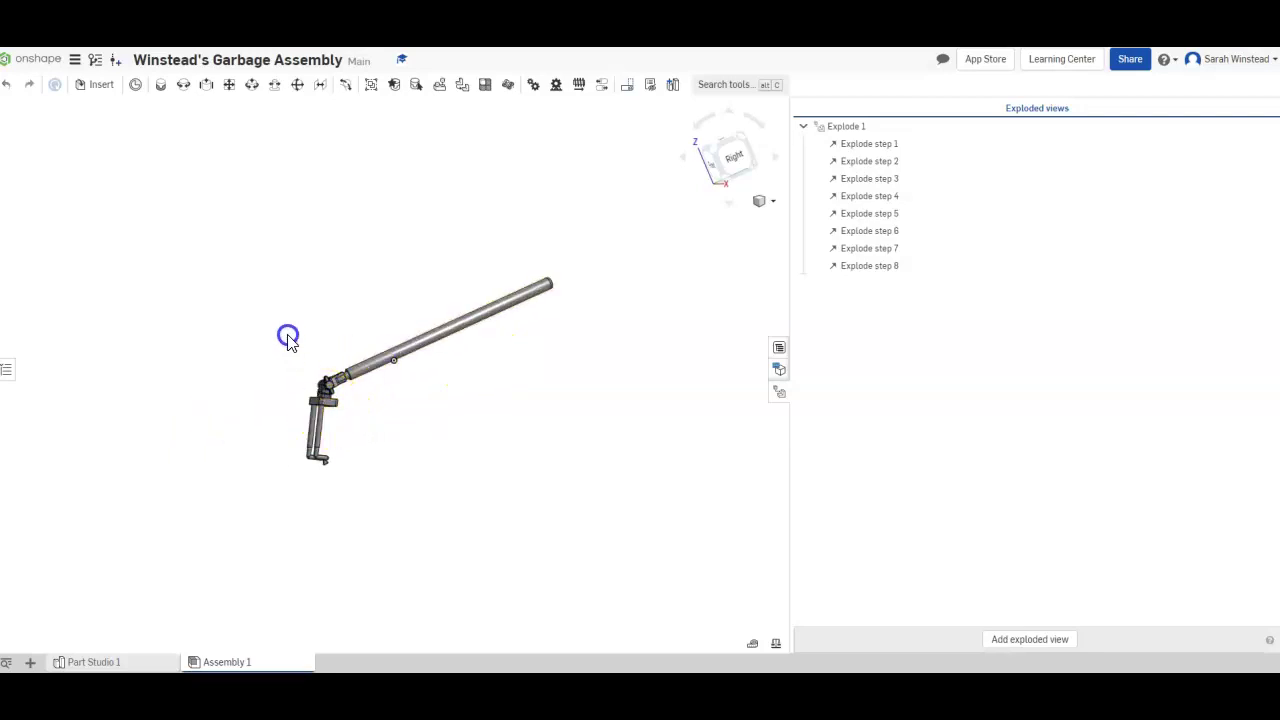
left_click_drag(286, 325, 277, 429)
left_click(497, 307)
left_click_drag(497, 307, 358, 360)
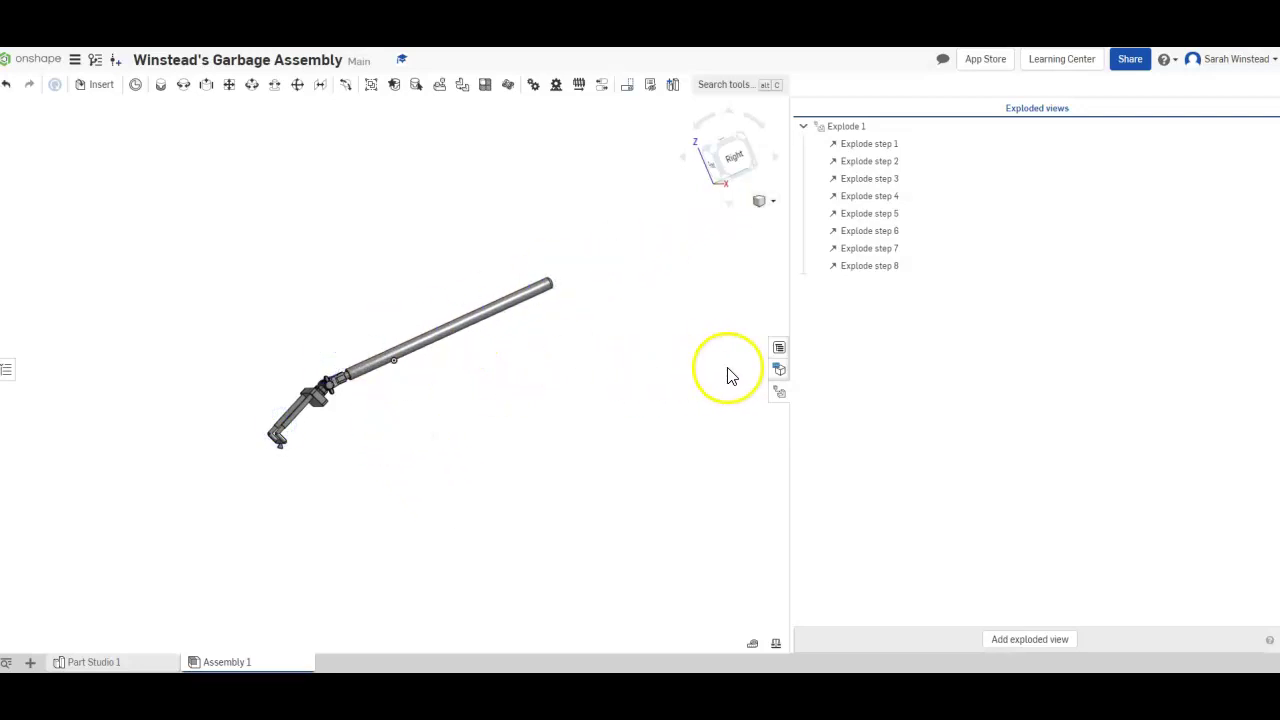
left_click(781, 397)
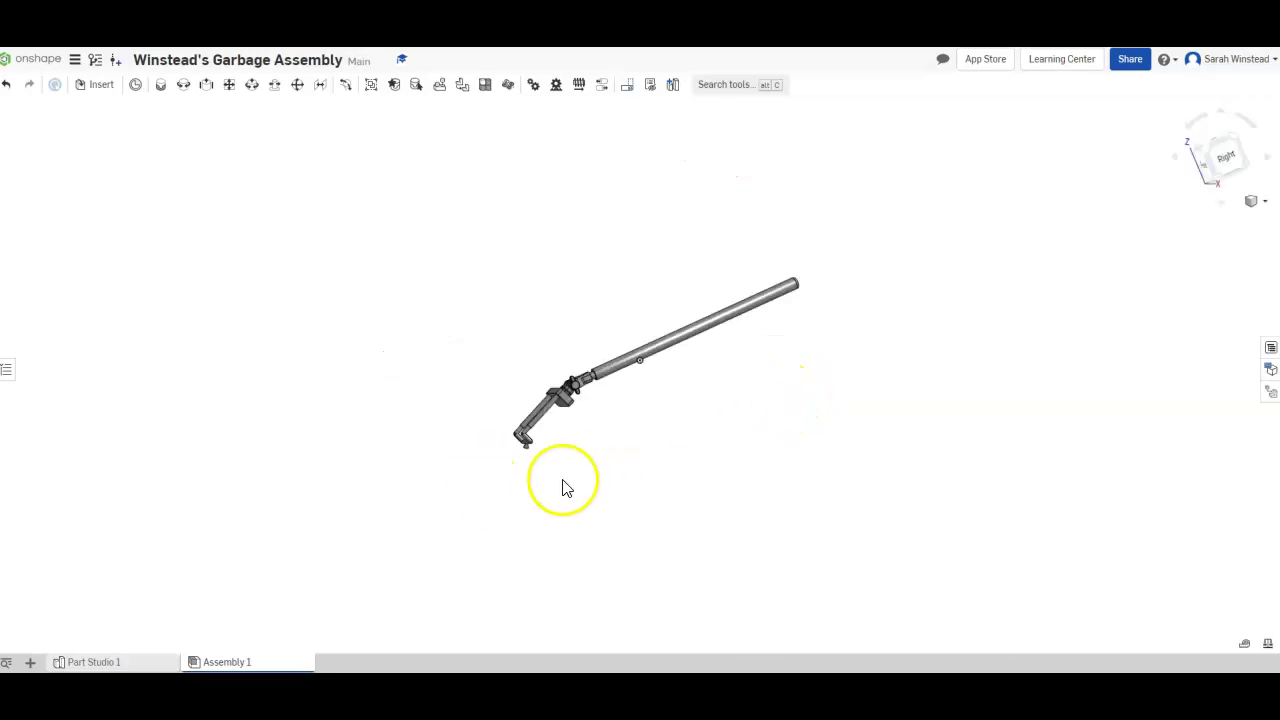
- Create a drawing with no views from the Onshape template ANSI_D_INCH.dwt
left_click(31, 663)
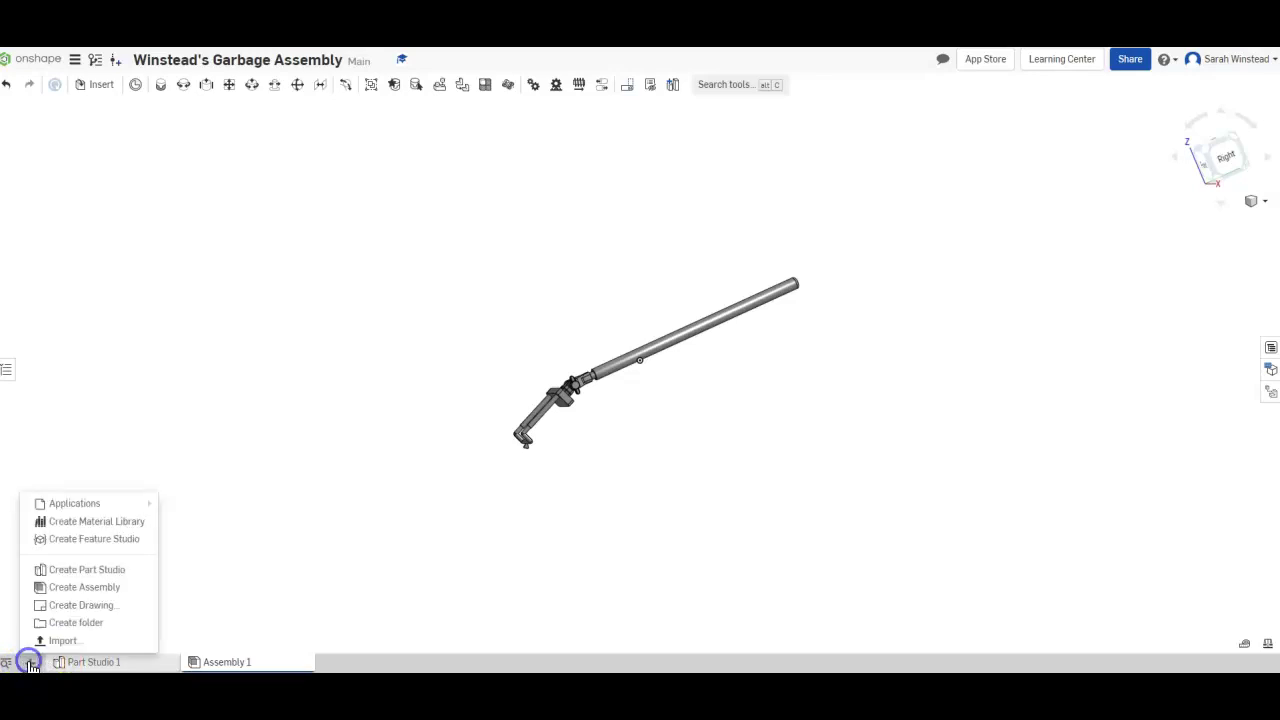
left_click(81, 607)
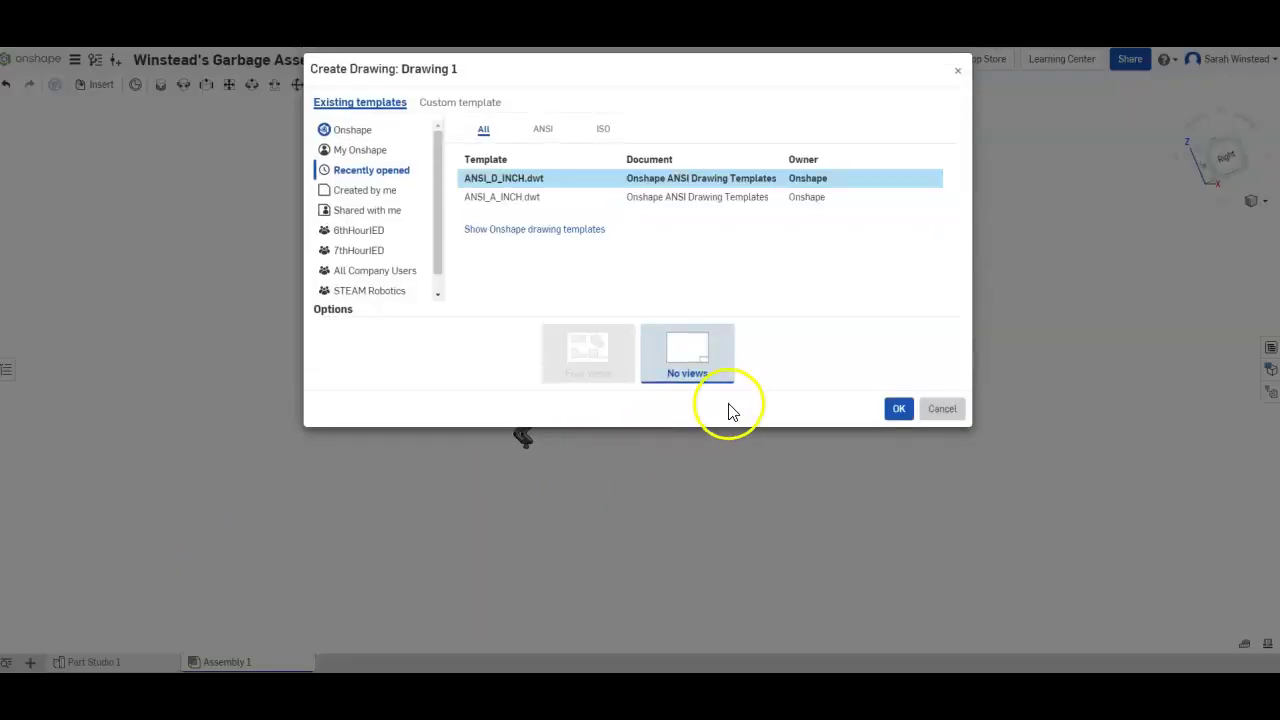
left_click(705, 374)
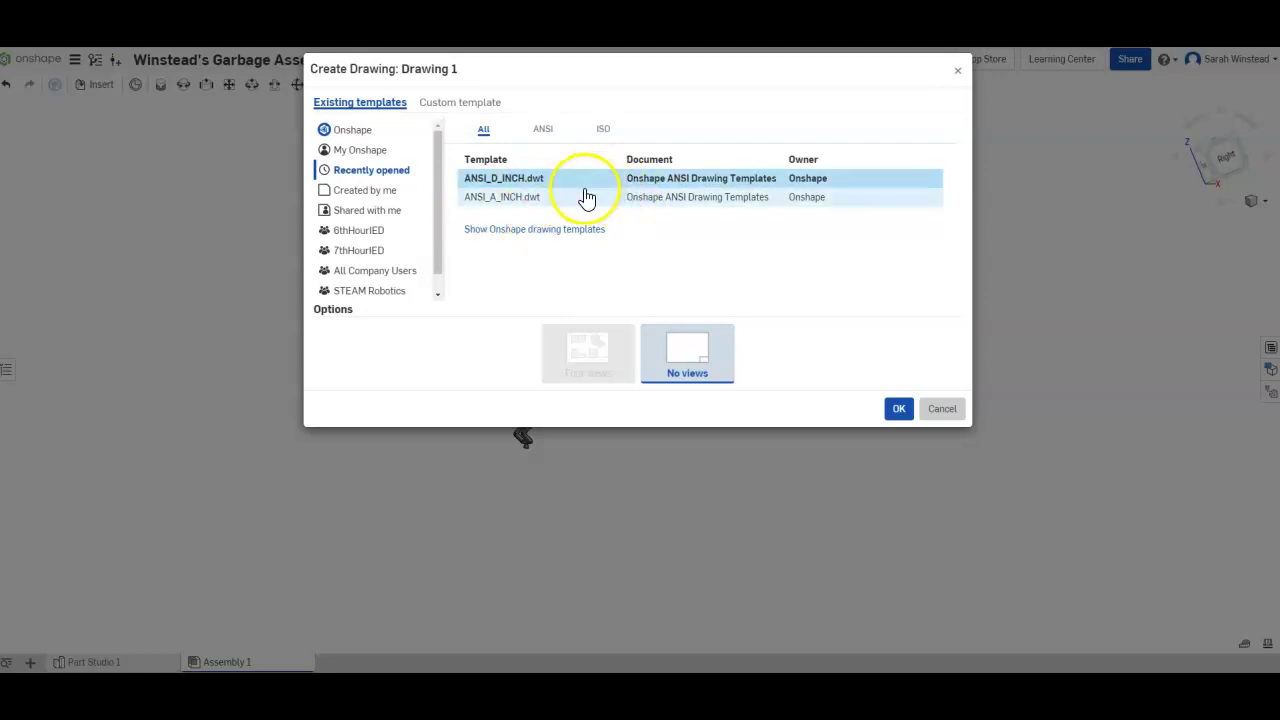
left_click(541, 131)
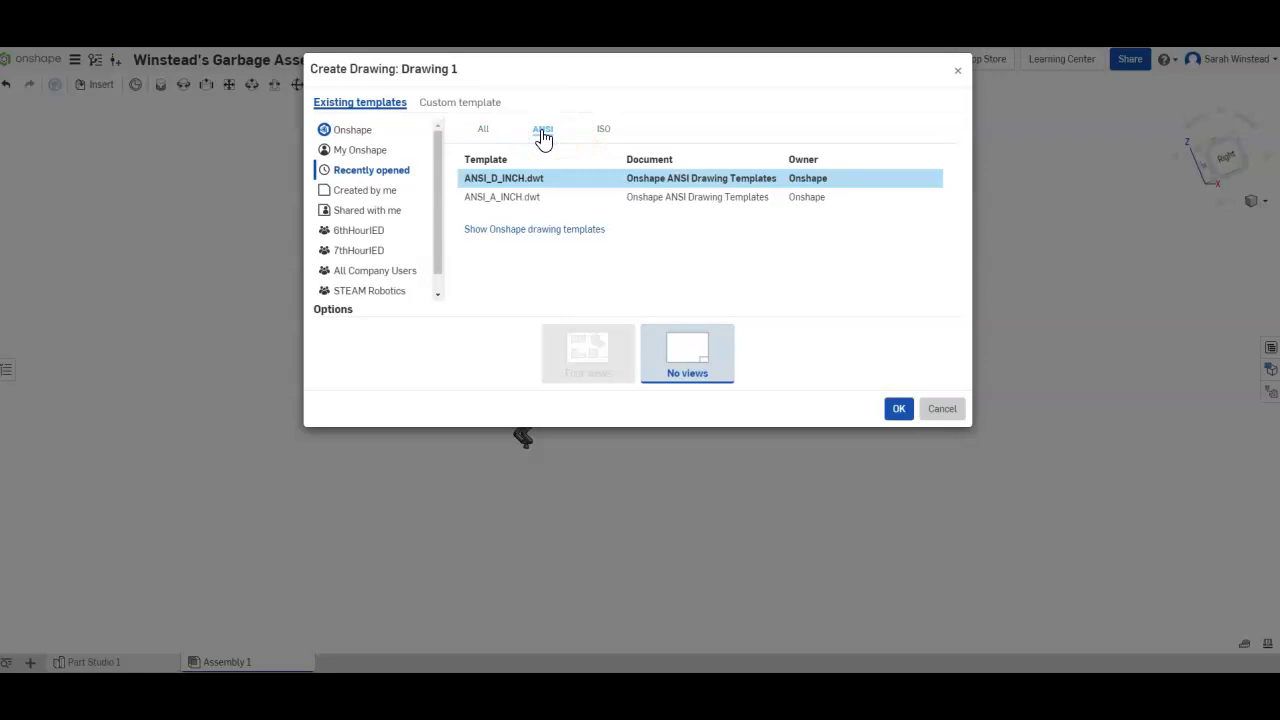
left_click(517, 230)
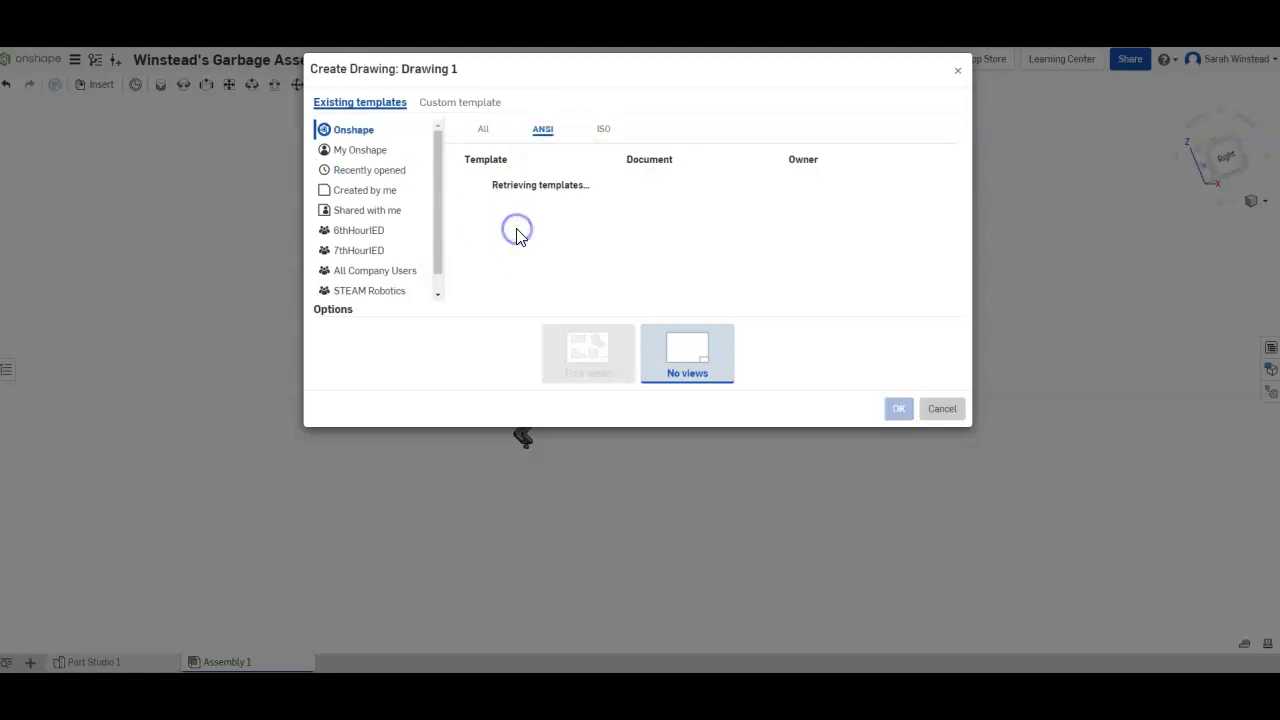
scroll(568, 251, "down", 3)
left_click(531, 269)
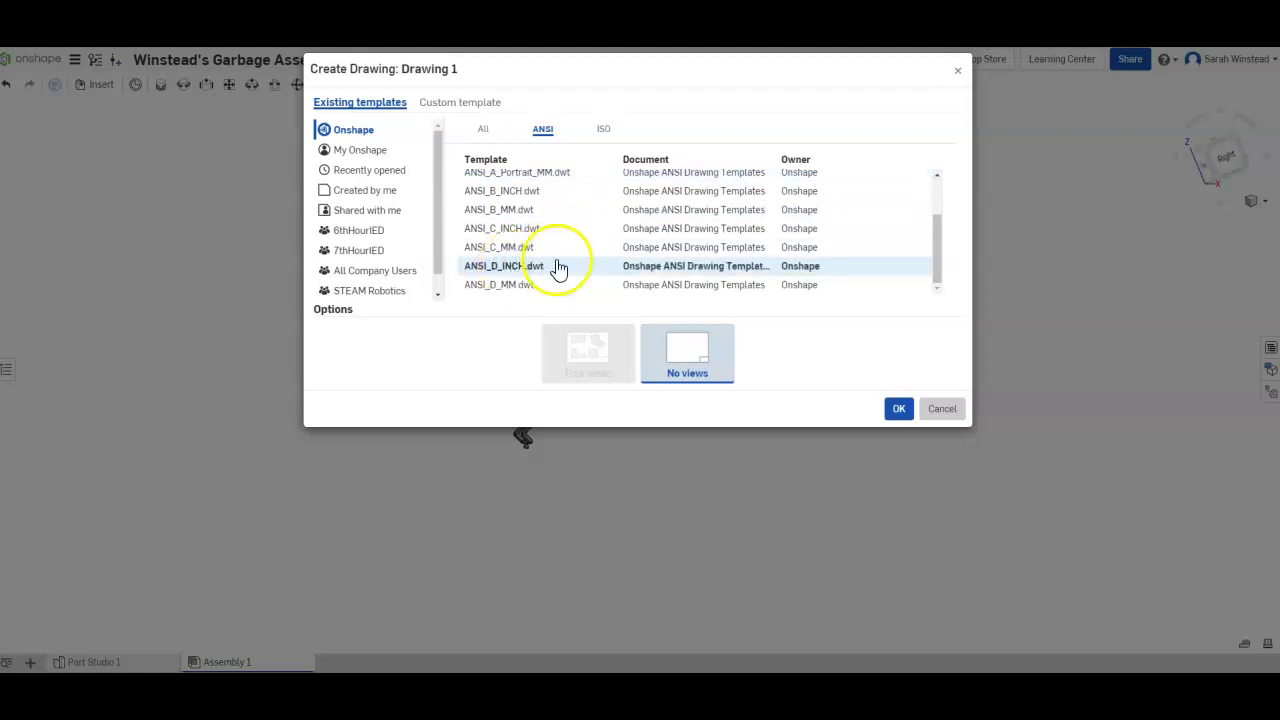
left_click(560, 266)
left_click(900, 412)
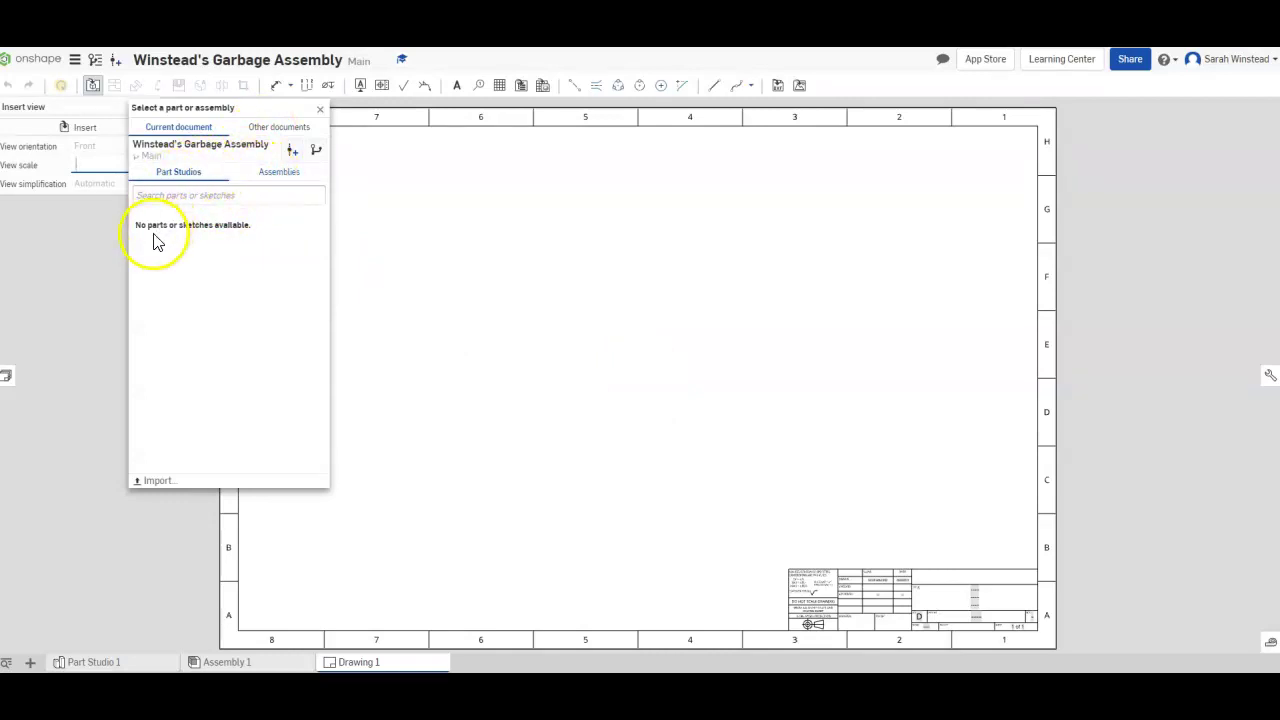
- Choose Assembly 1 as the model for the drawing view and set its orientation to Right
left_click(276, 178)
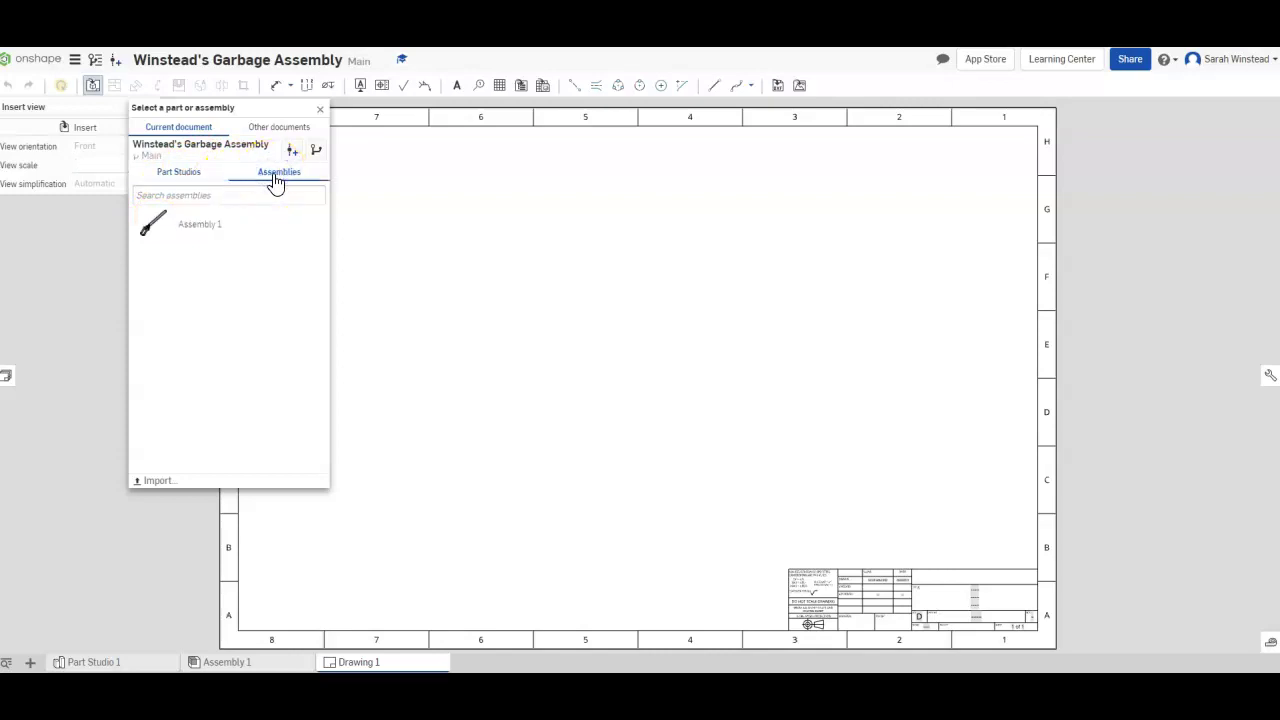
left_click(179, 235)
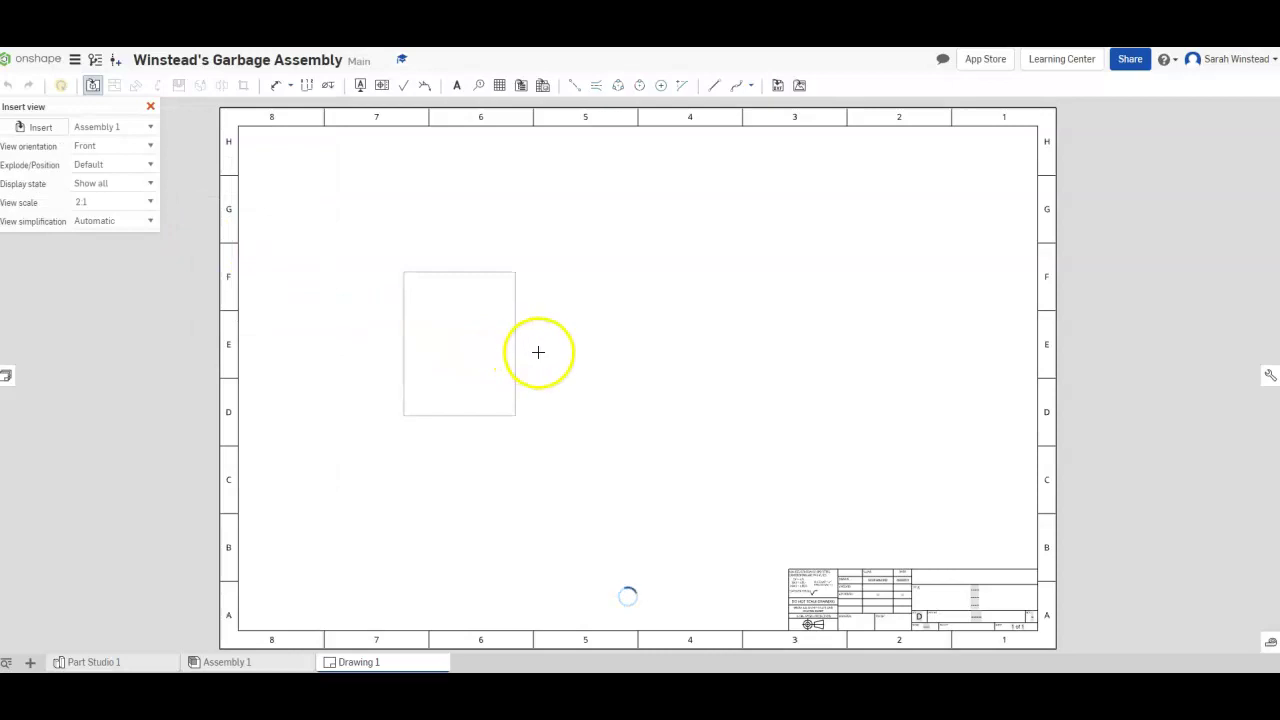
left_click(463, 421)
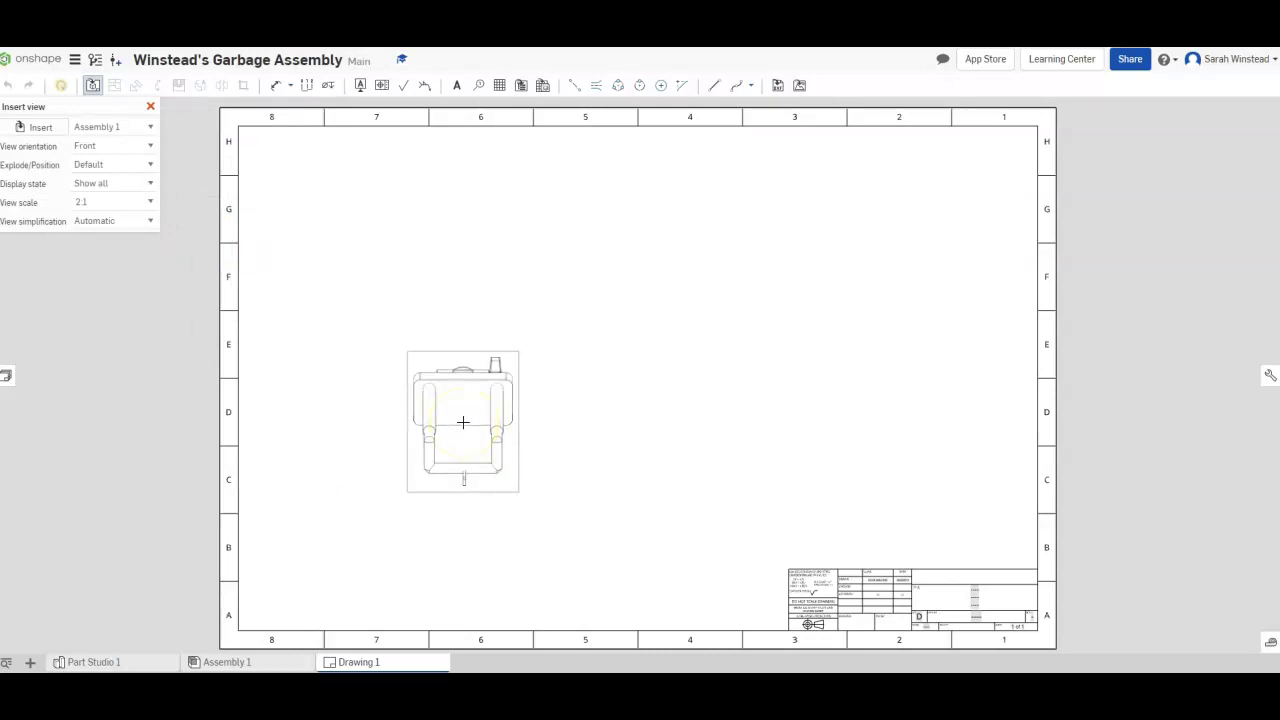
left_click(100, 150)
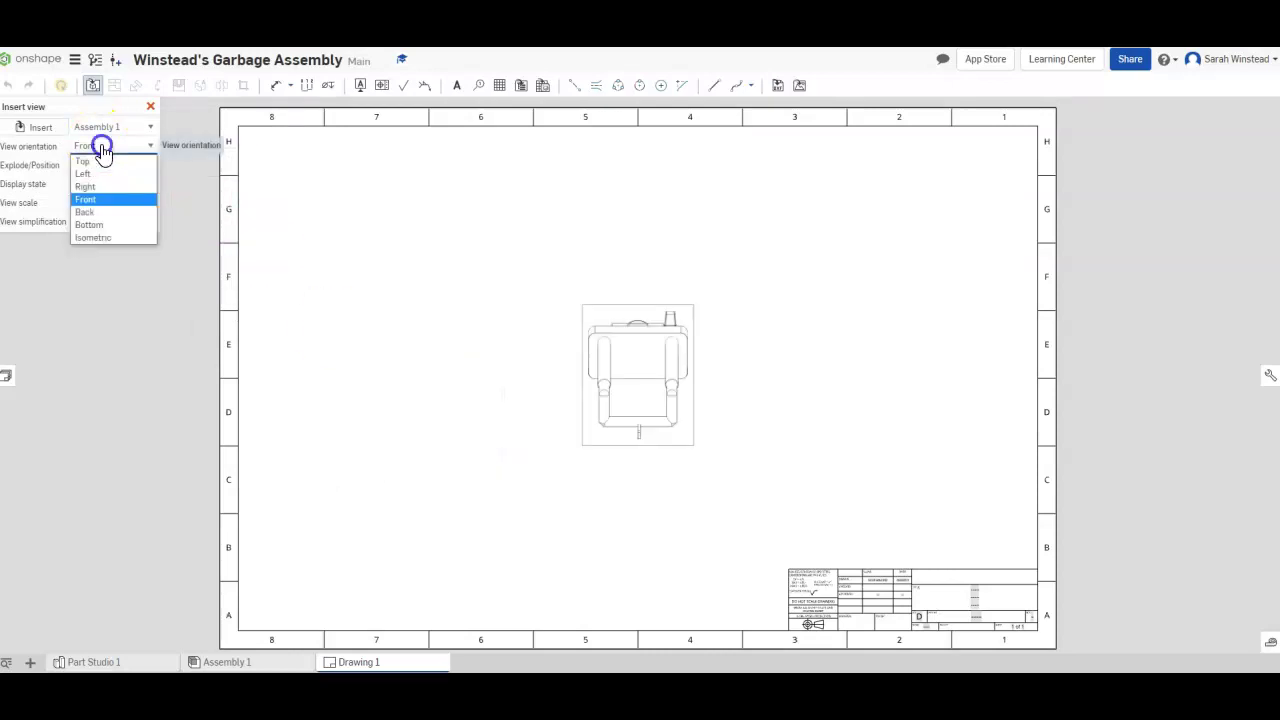
left_click(91, 187)
left_click(585, 458)
left_click(634, 454)
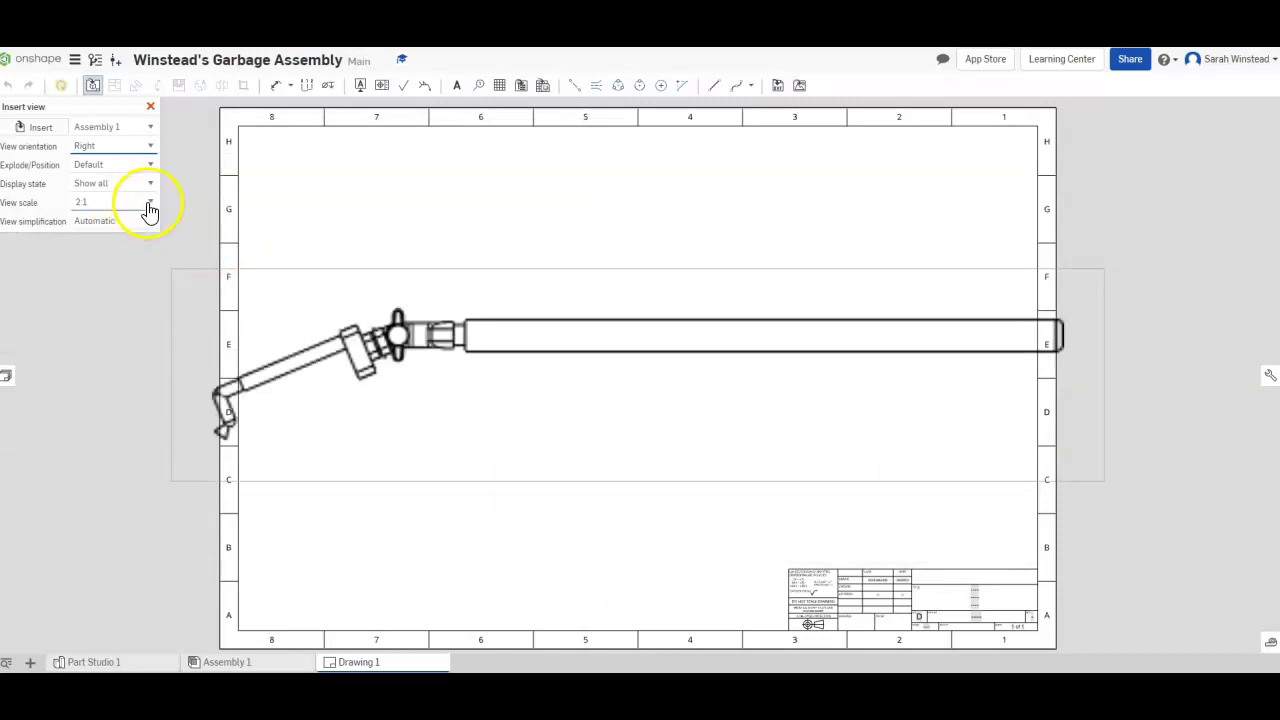
- Try a view scale of 1:25 for the right view of the assembly
left_click(150, 206)
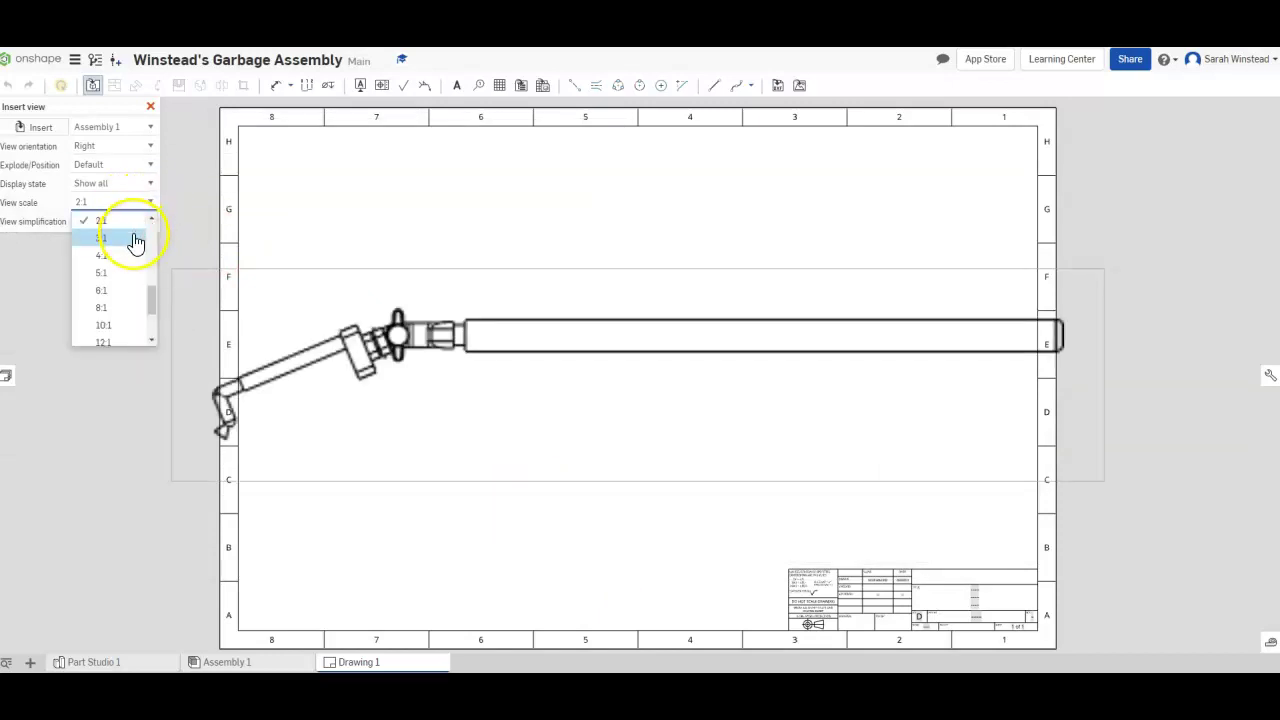
scroll(135, 243, "down", 3)
scroll(136, 243, "up", 3)
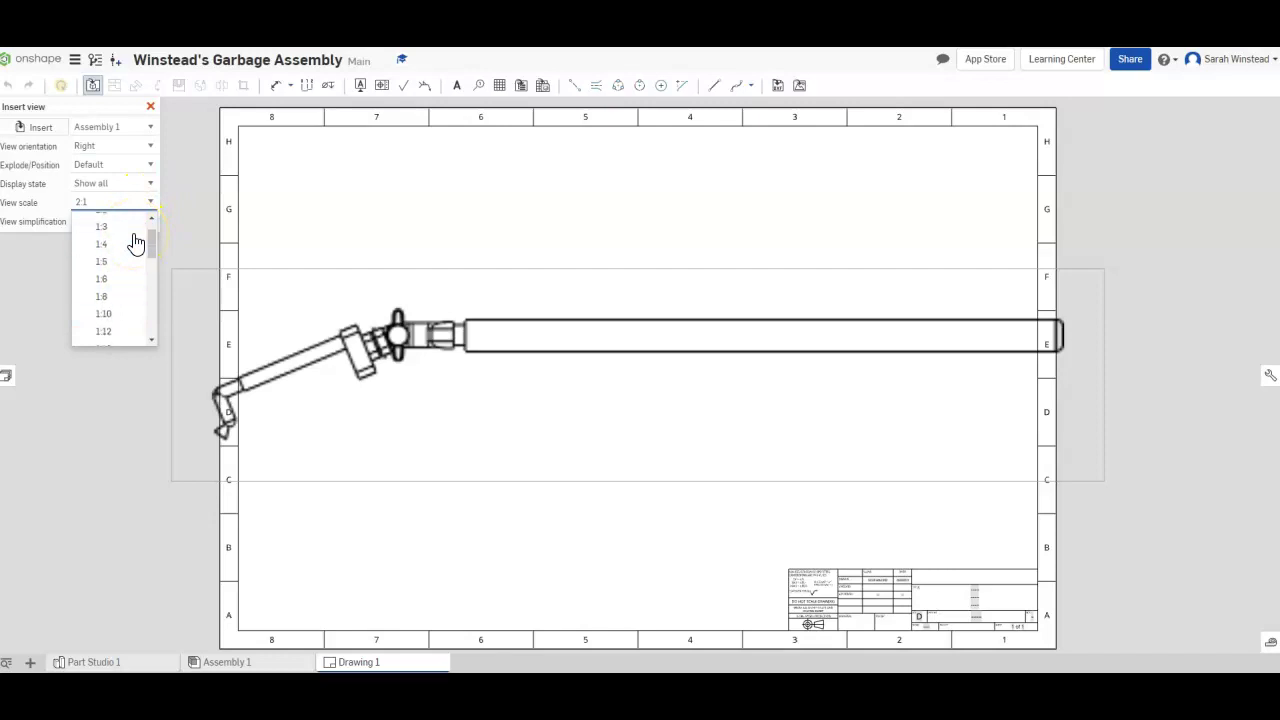
scroll(135, 243, "down", 3)
left_click(110, 252)
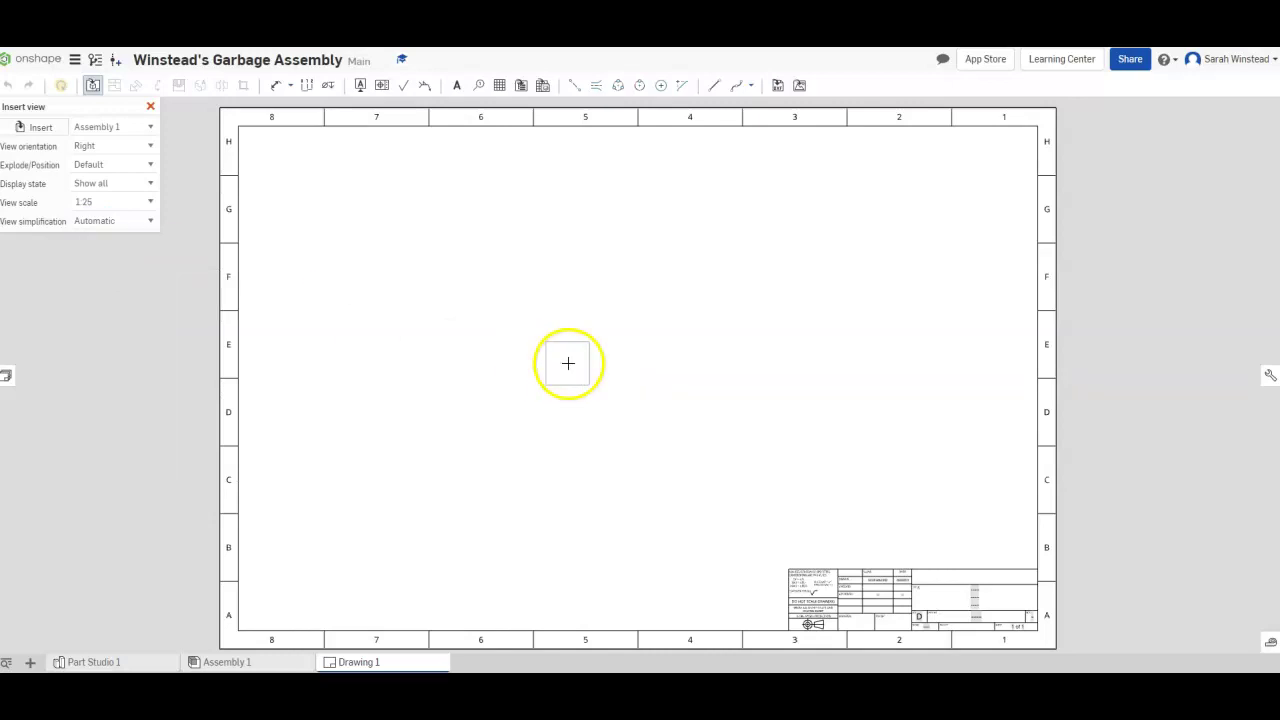
- Place the right view at 1:2 scale in the sheet's lower-left area and a projected end view beside it above the title block
left_click(152, 205)
scroll(125, 245, "up", 5)
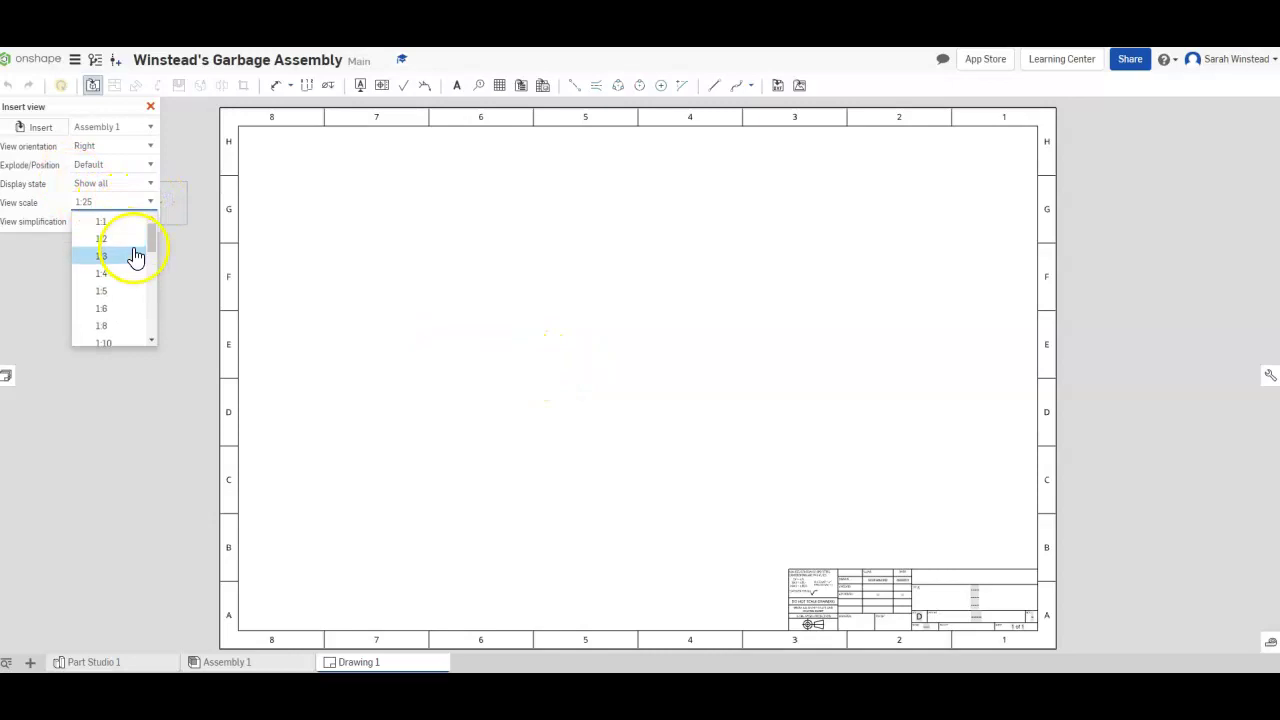
left_click(123, 242)
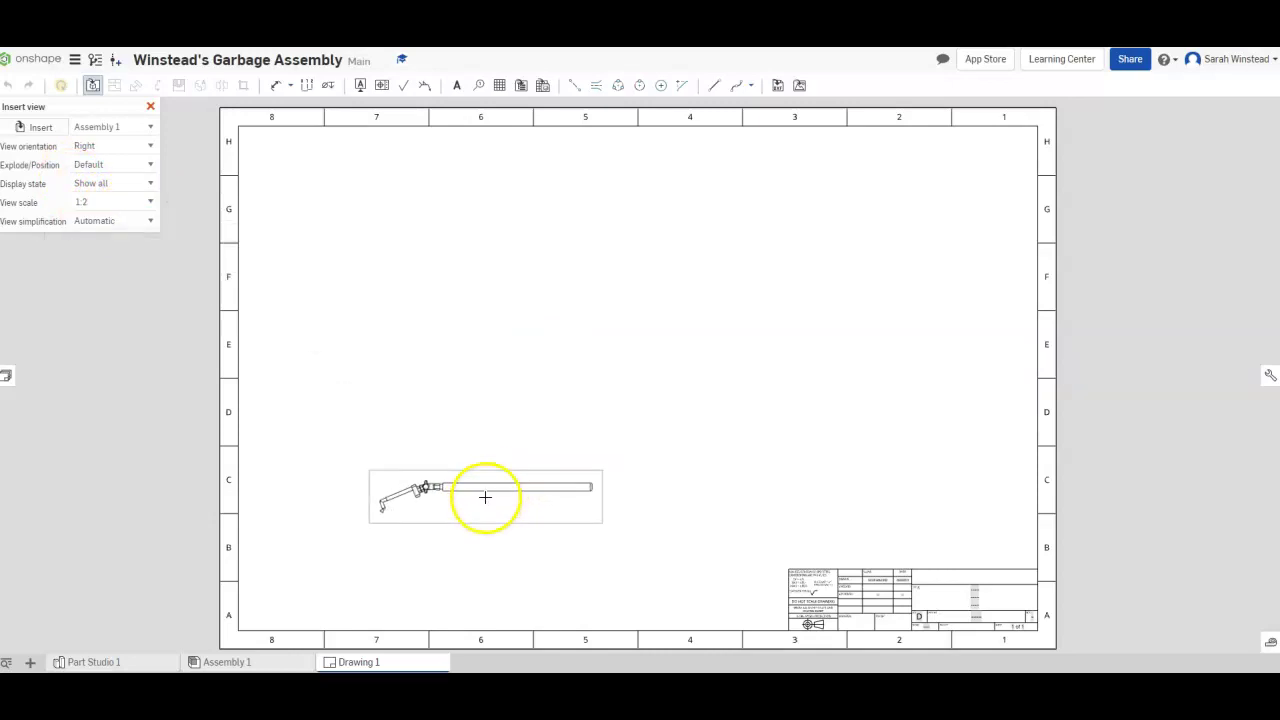
left_click(485, 497)
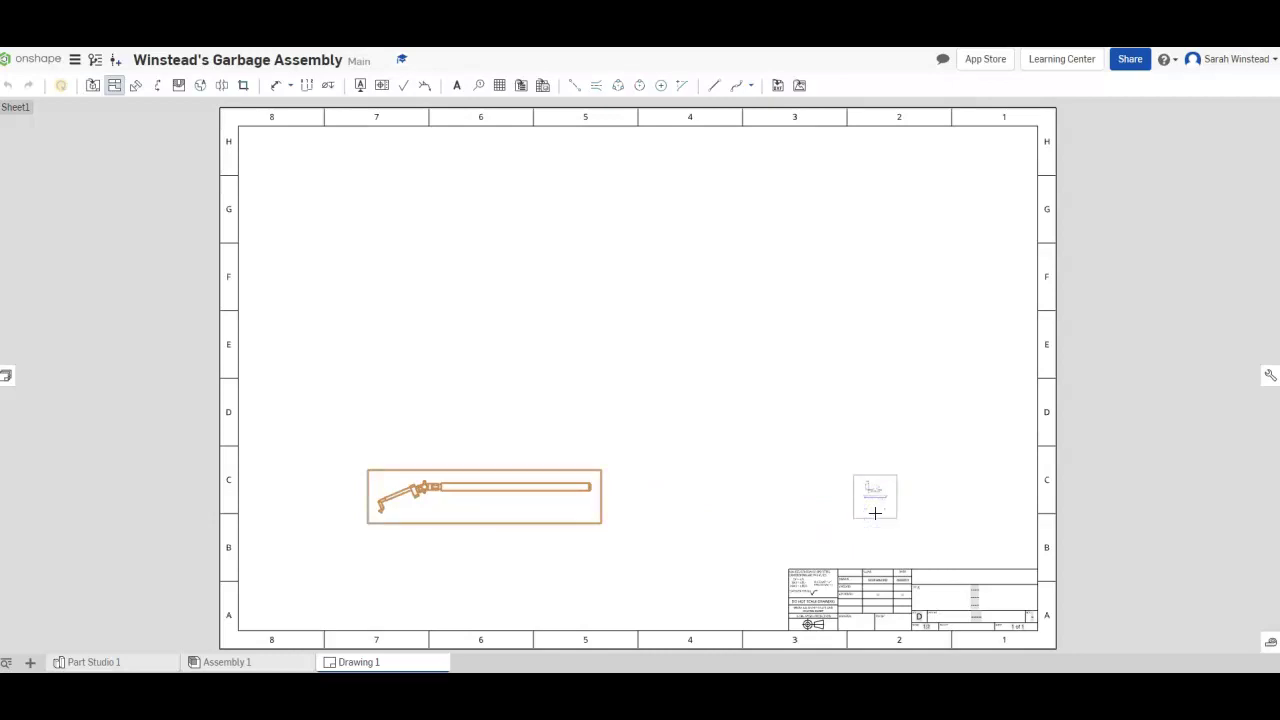
left_click(875, 513)
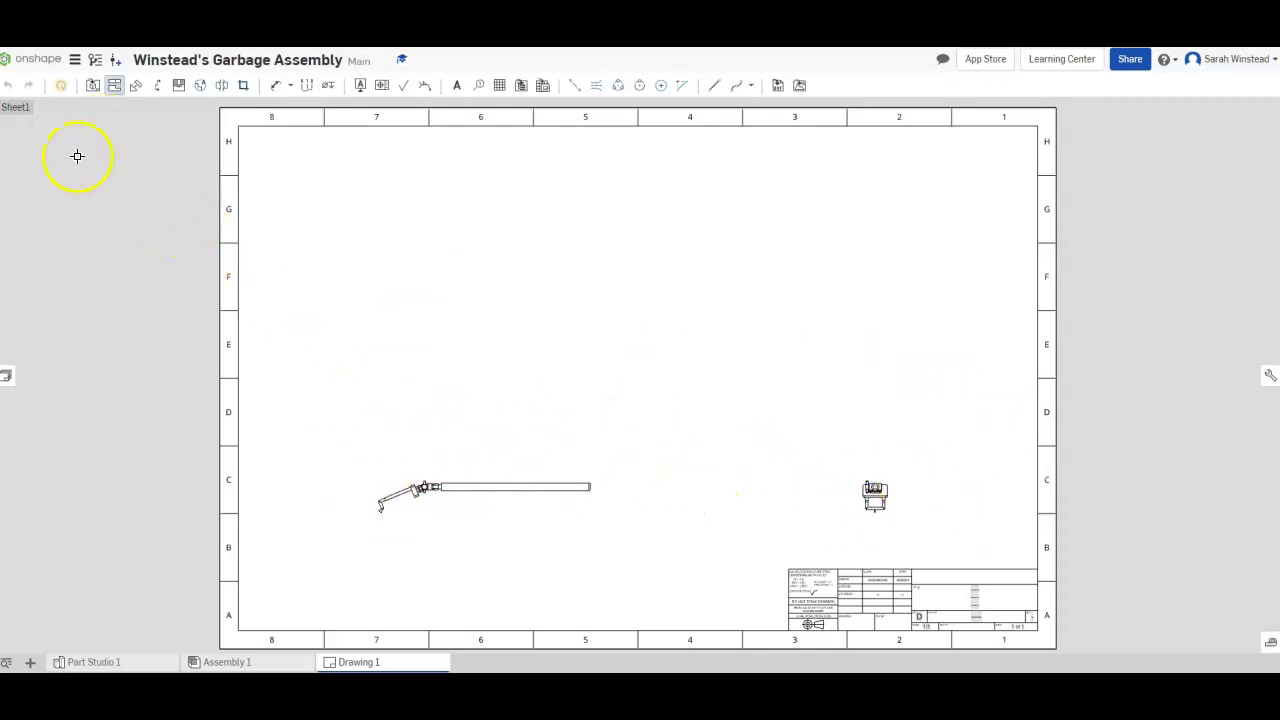
- Insert a right view of Assembly 1 in the Explode 1 state at 1:2 scale in the sheet's upper-left area, above the assembled right view
left_click(91, 88)
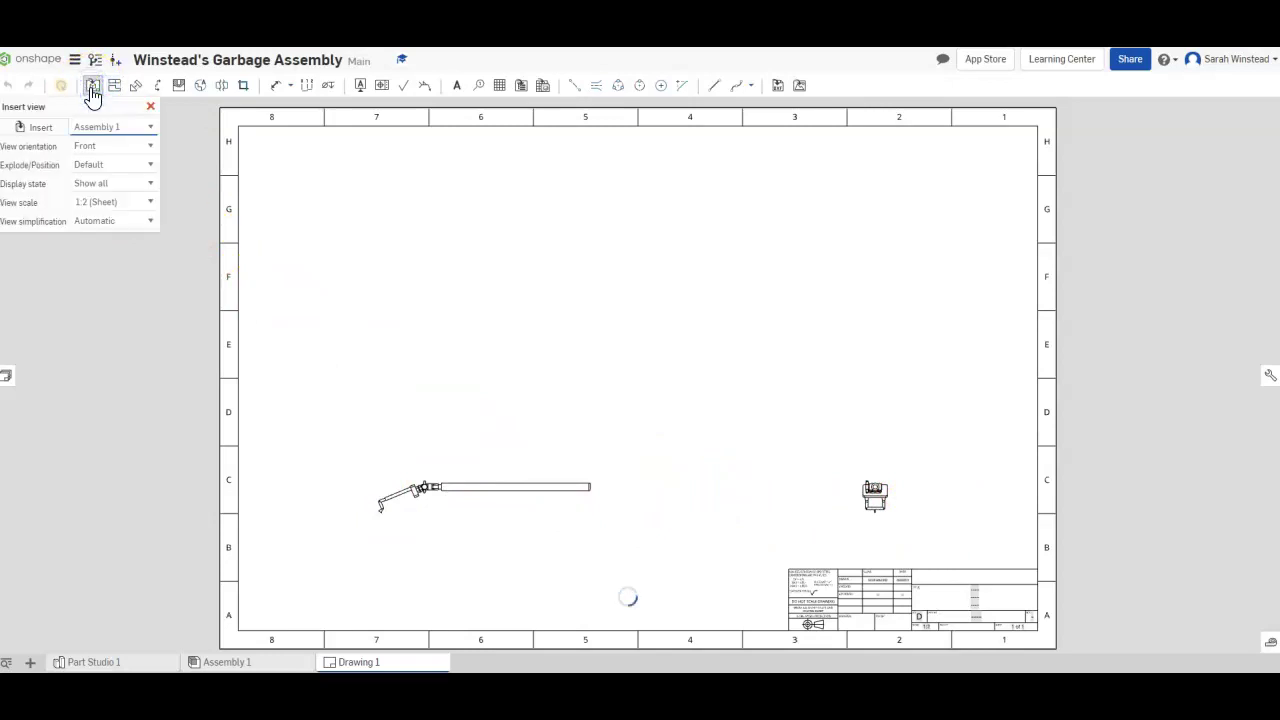
left_click(100, 148)
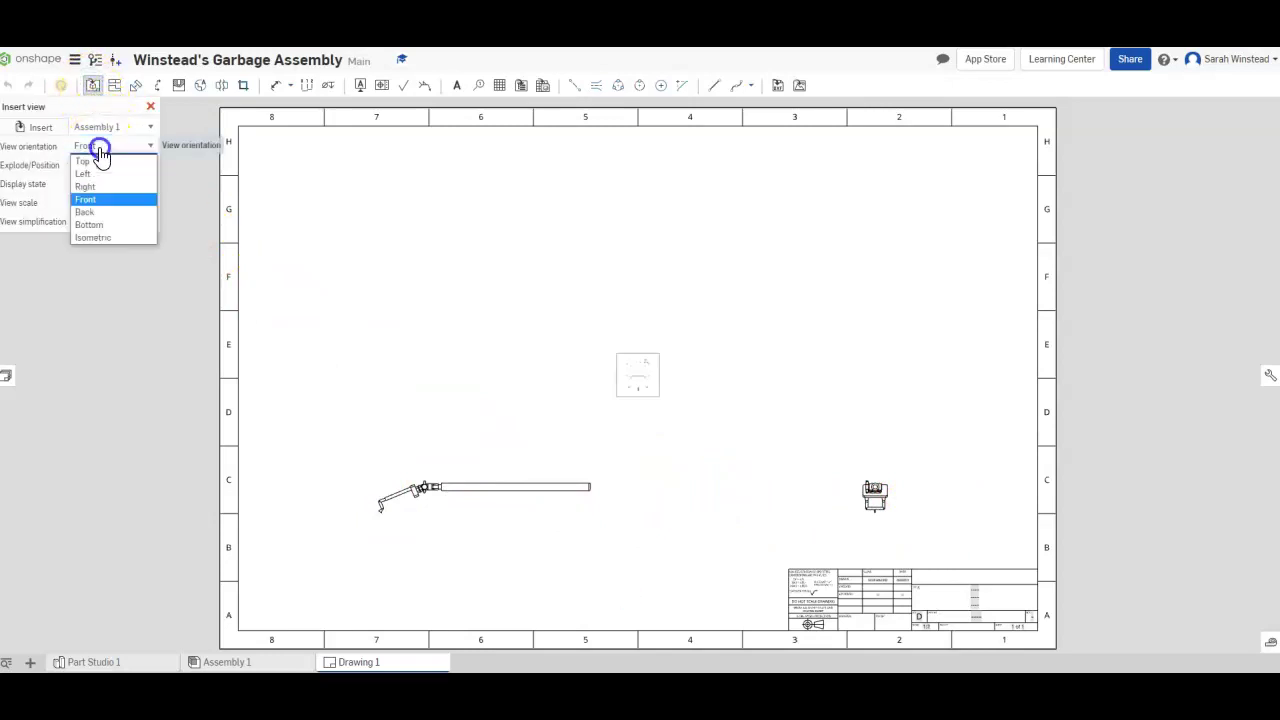
left_click(100, 186)
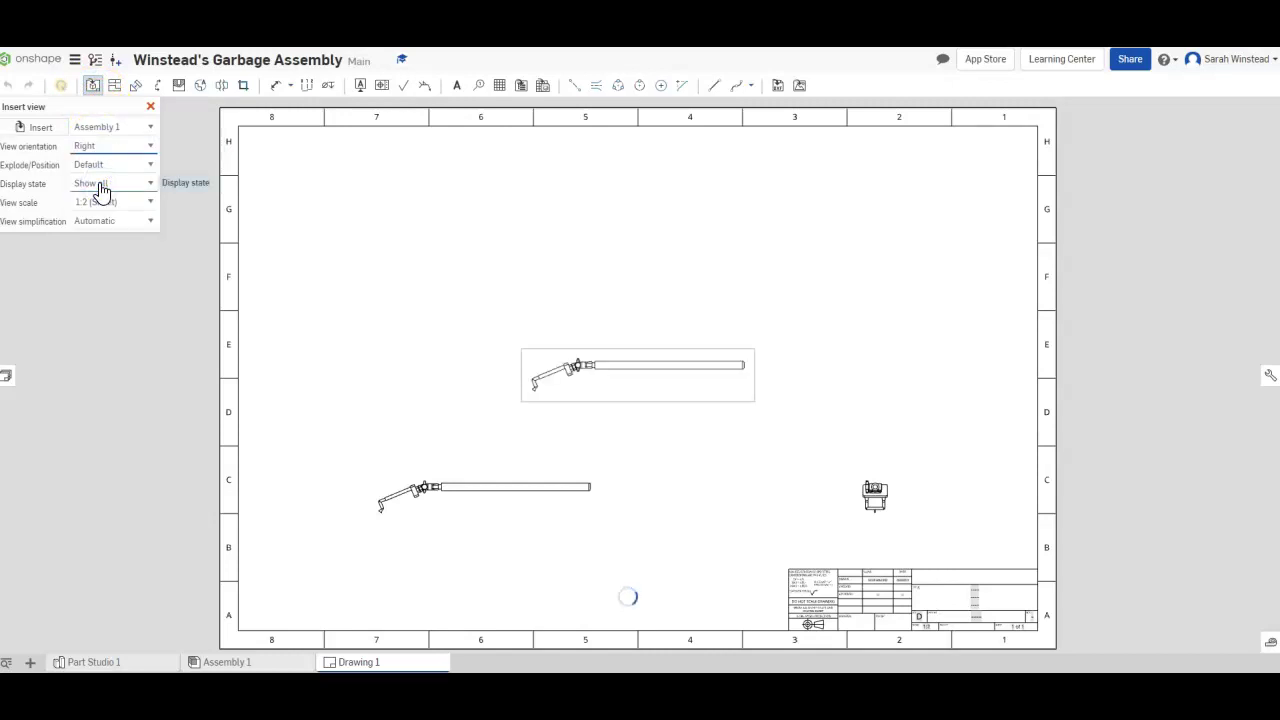
left_click(97, 149)
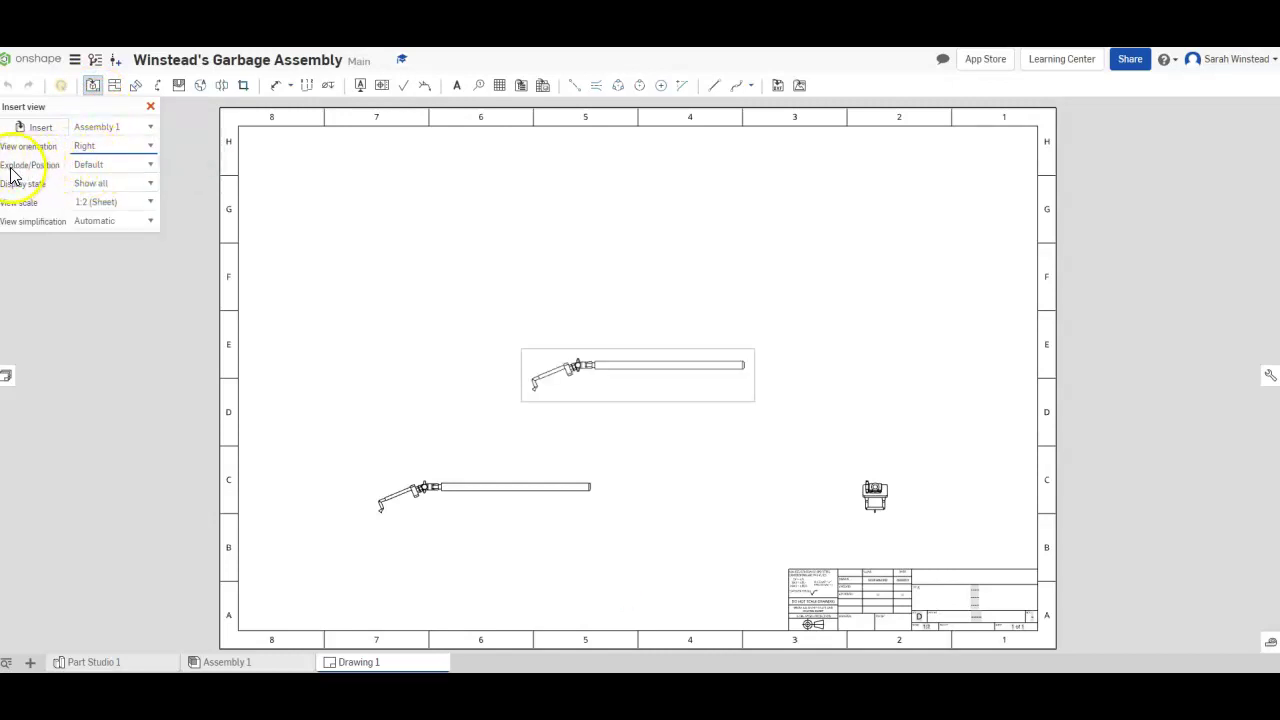
left_click(89, 165)
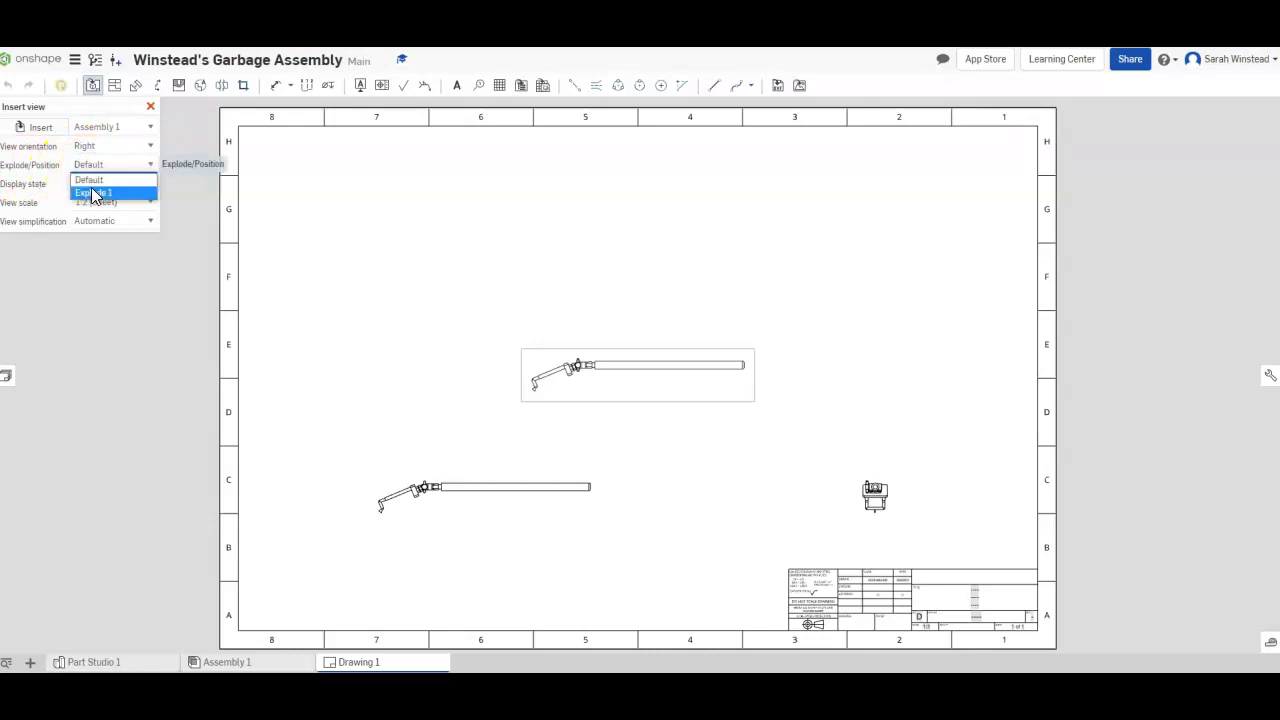
left_click(92, 193)
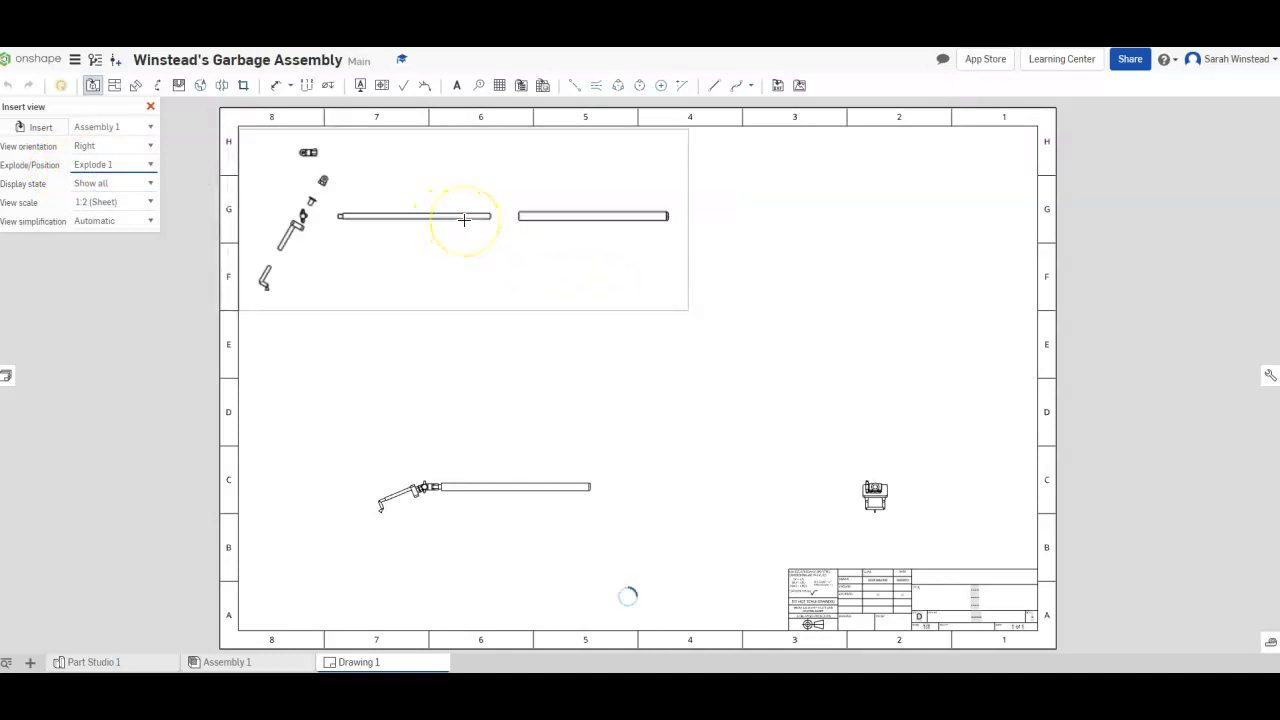
left_click(464, 219)
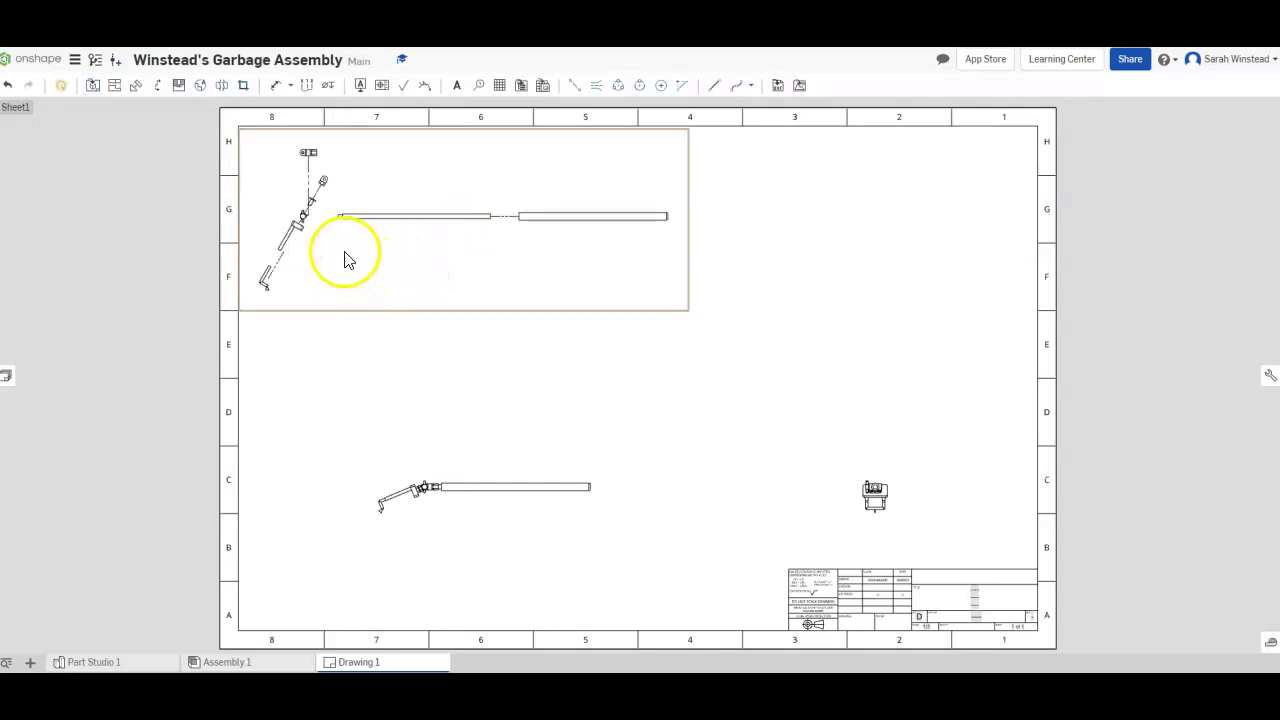
scroll(330, 240, "up", 3)
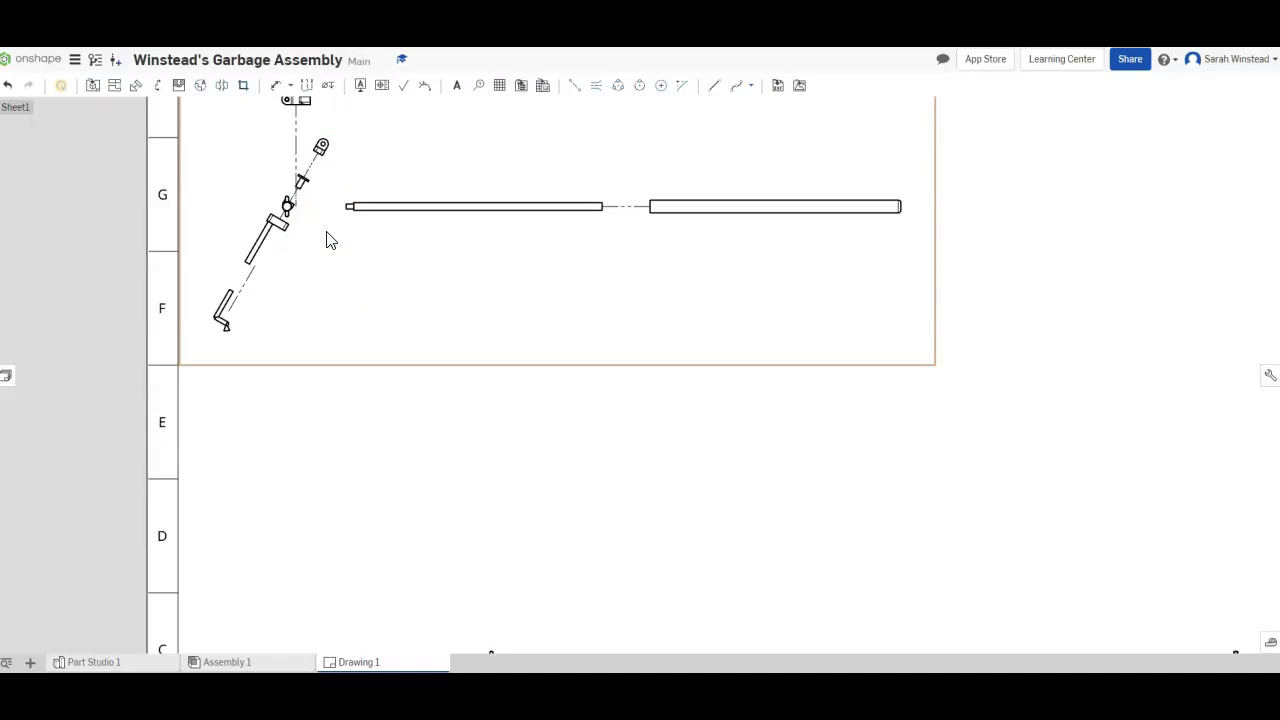
scroll(330, 240, "down", 5)
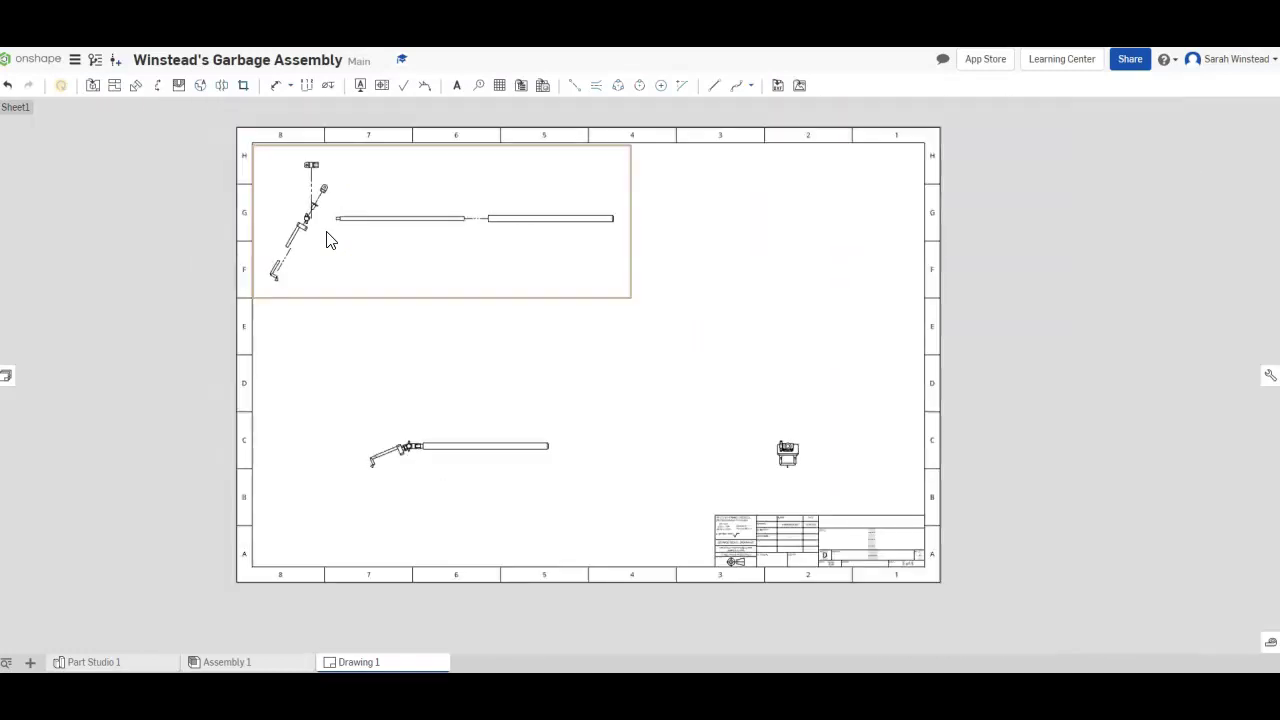
left_click(705, 218)
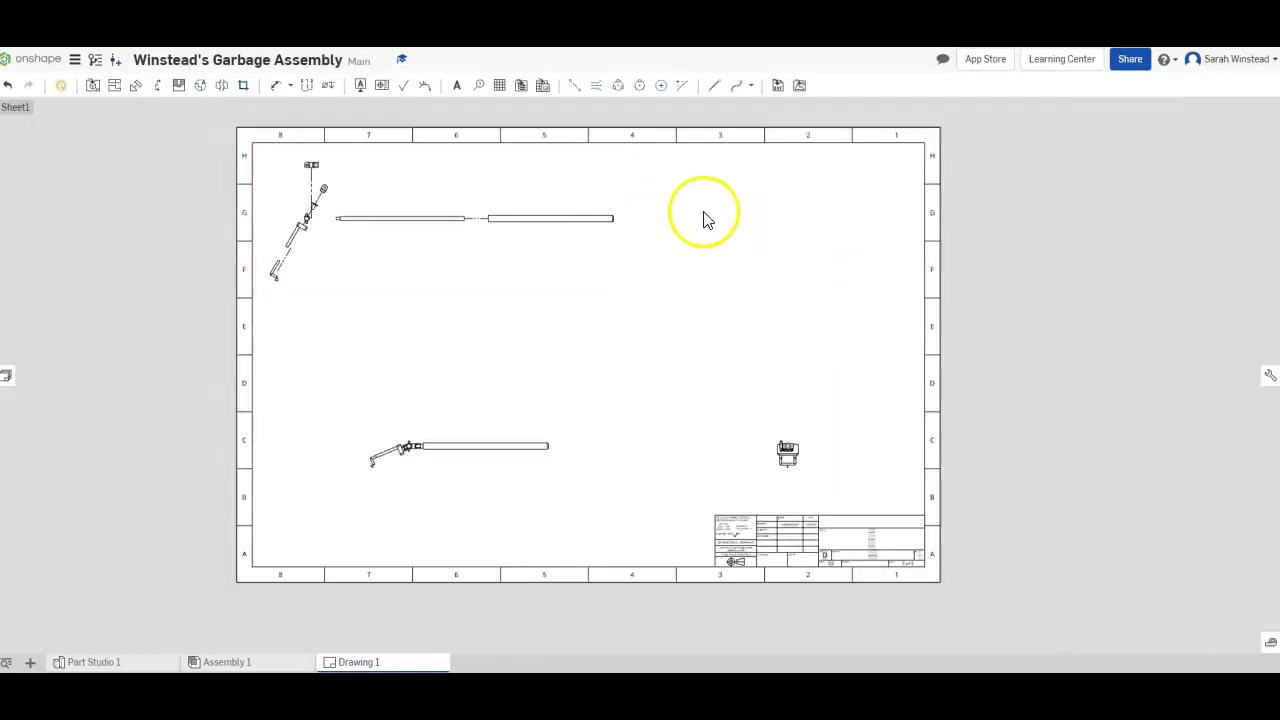
- Insert a front view of Assembly 1 in the Explode 1 state at 1:2 scale above the assembled end view, beside the exploded right view
left_click(91, 88)
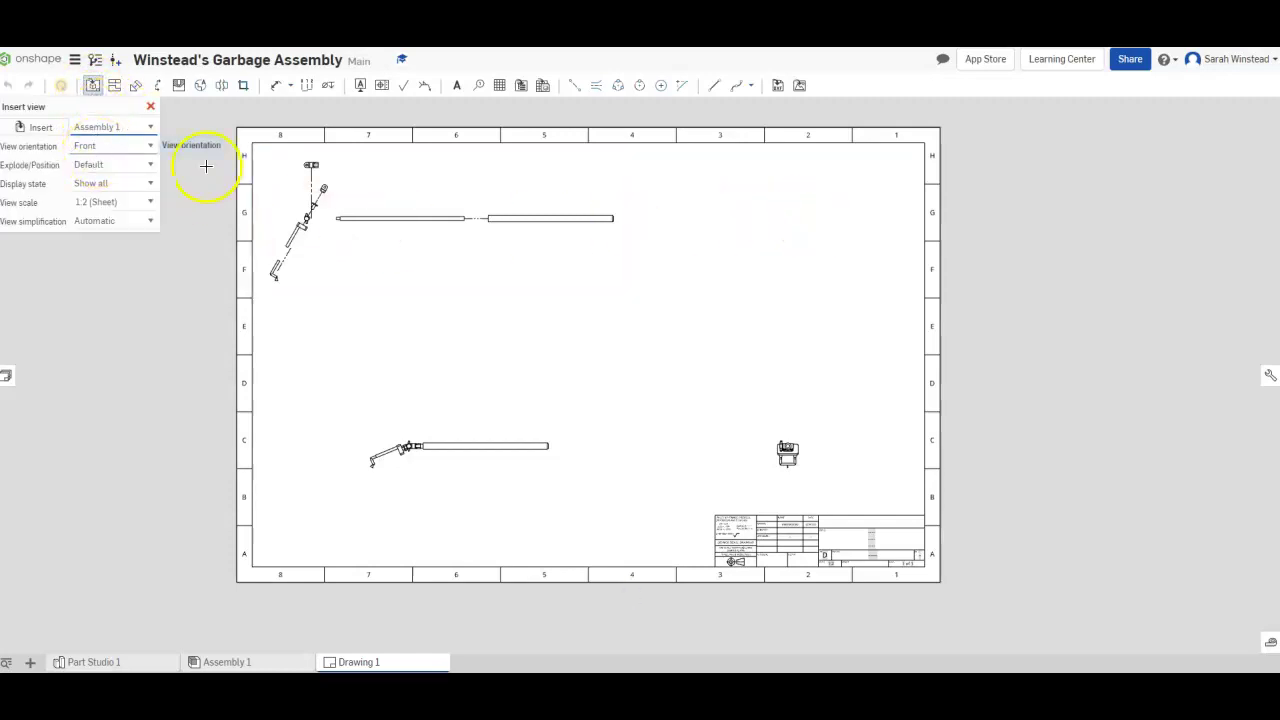
left_click(110, 165)
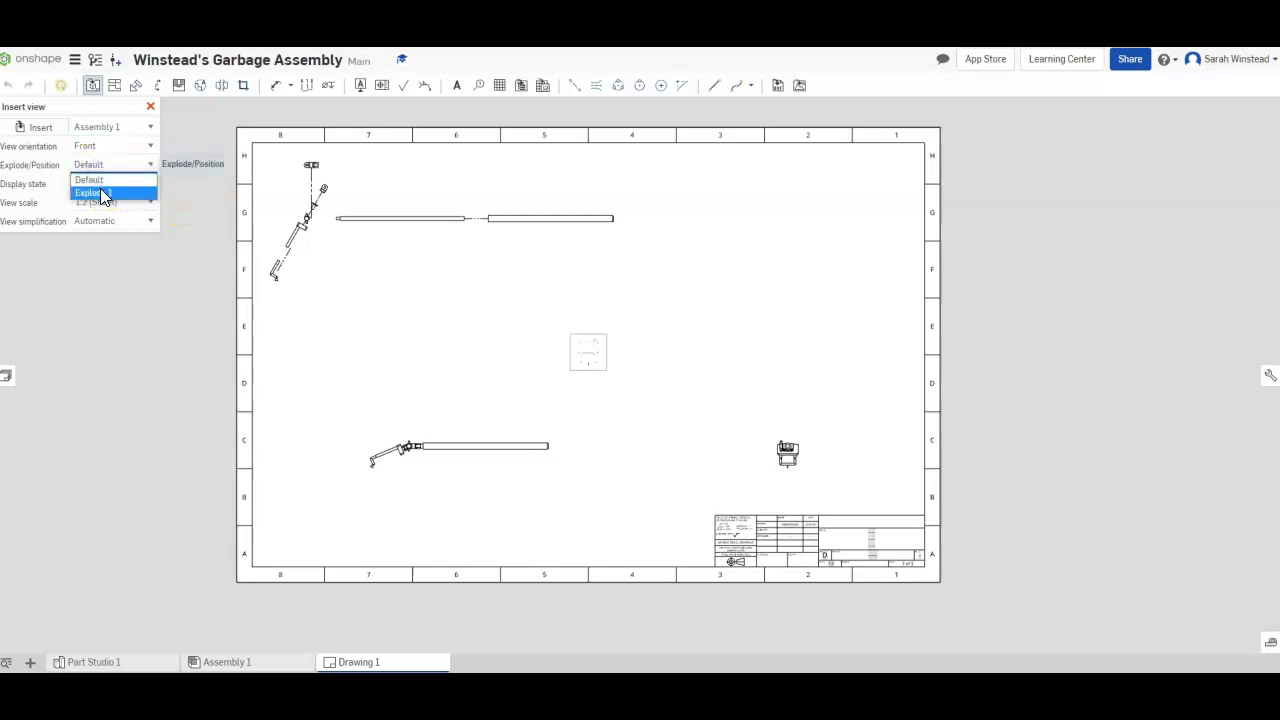
left_click(104, 192)
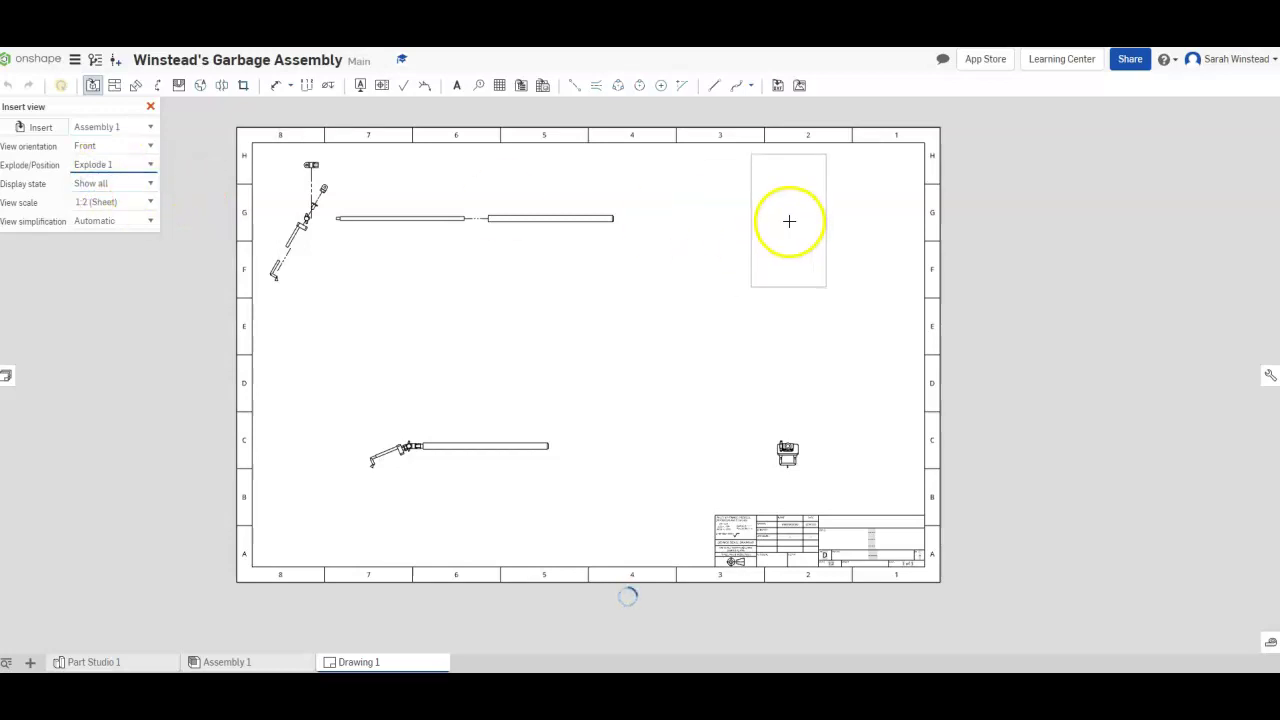
left_click(783, 226)
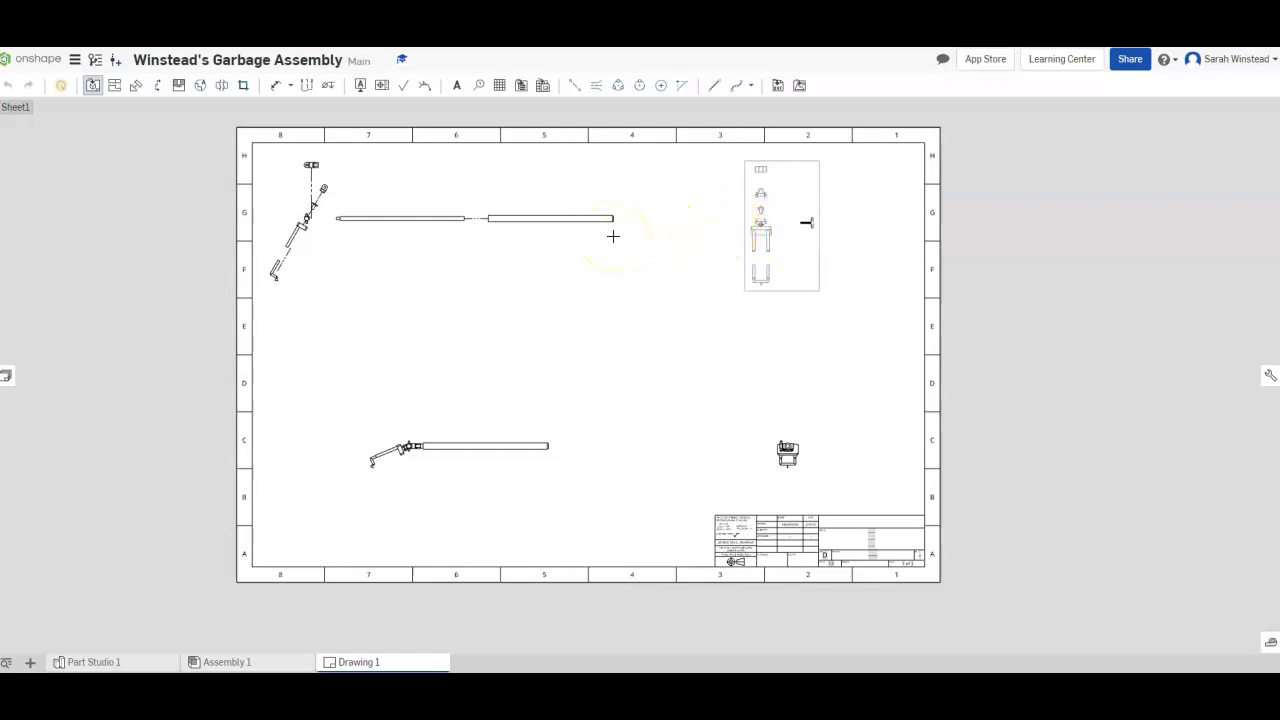
left_click(750, 233)
scroll(776, 246, "up", 3)
key("f")
right_click_drag(580, 220, 631, 230)
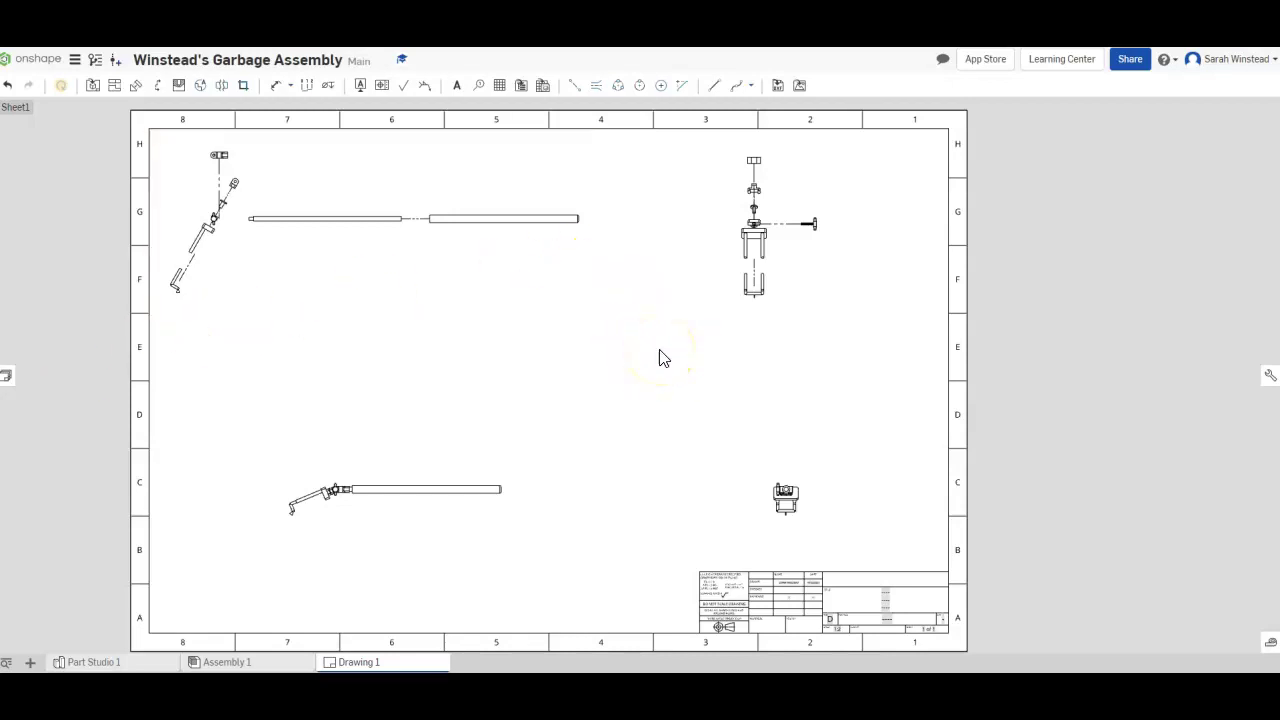
left_click(595, 325)
middle_click_drag(840, 270, 845, 270)
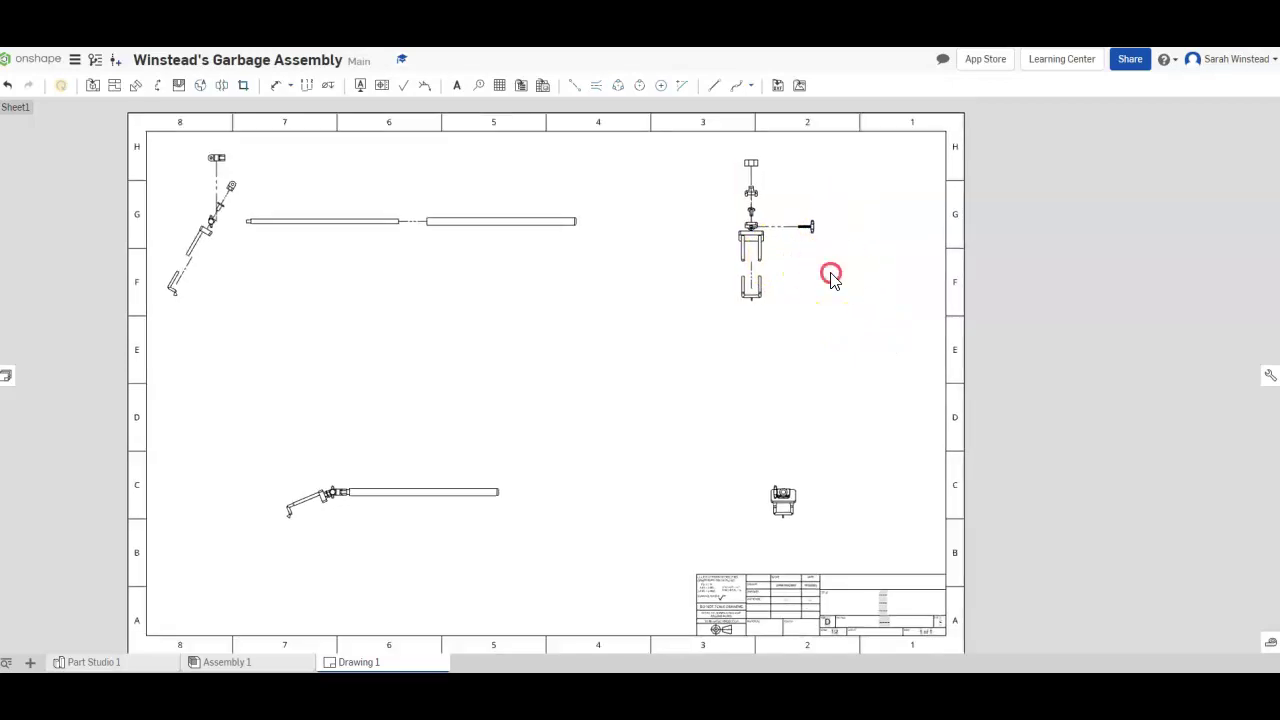
scroll(475, 317, "down", 3)
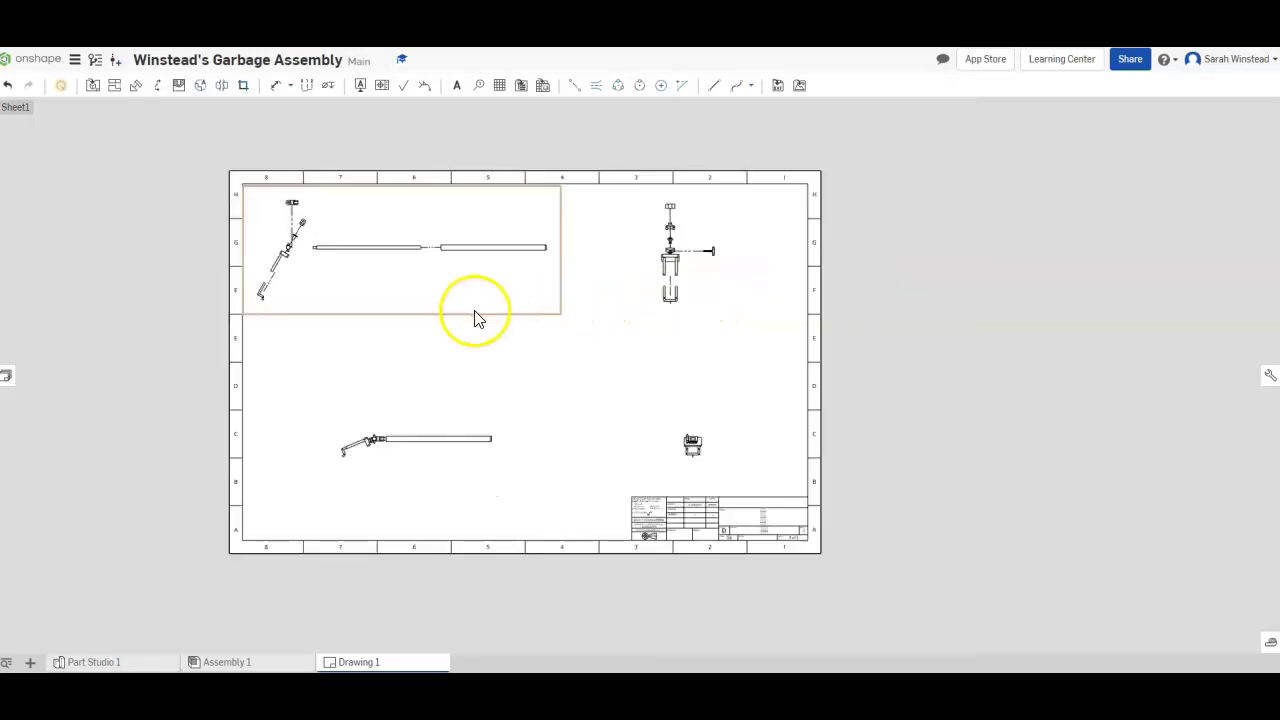
scroll(475, 317, "up", 5)
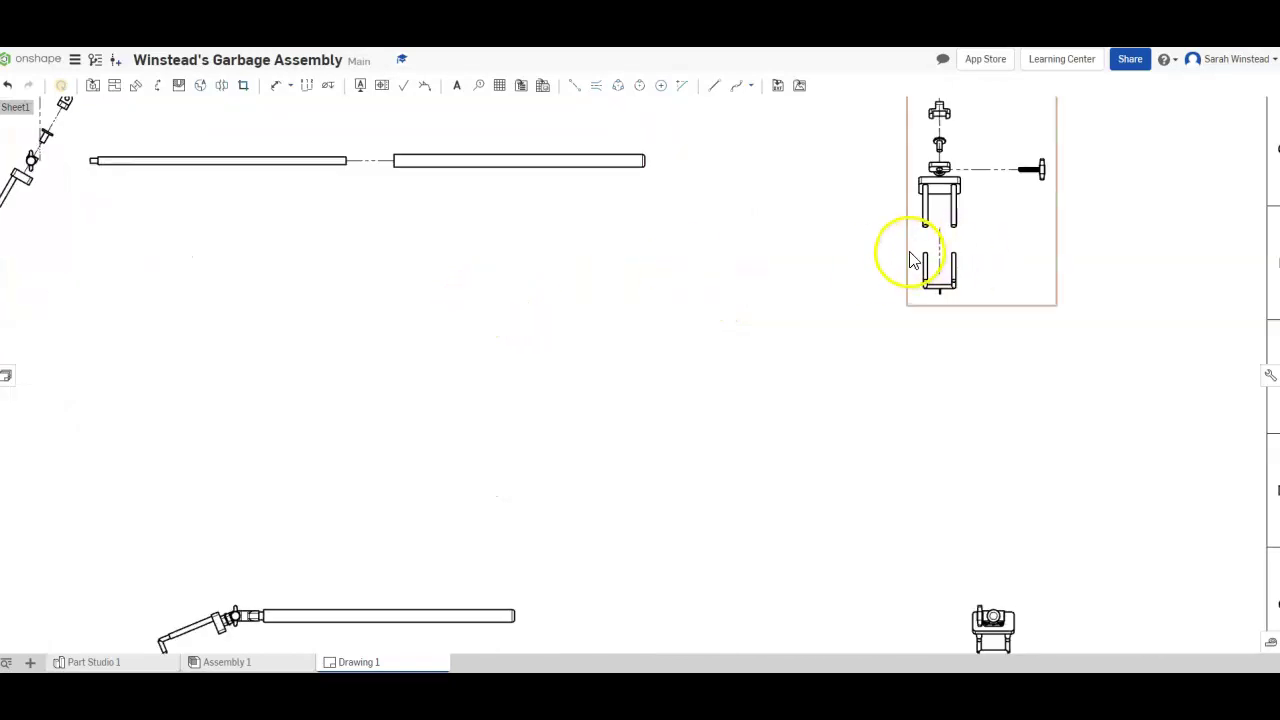
key("f")
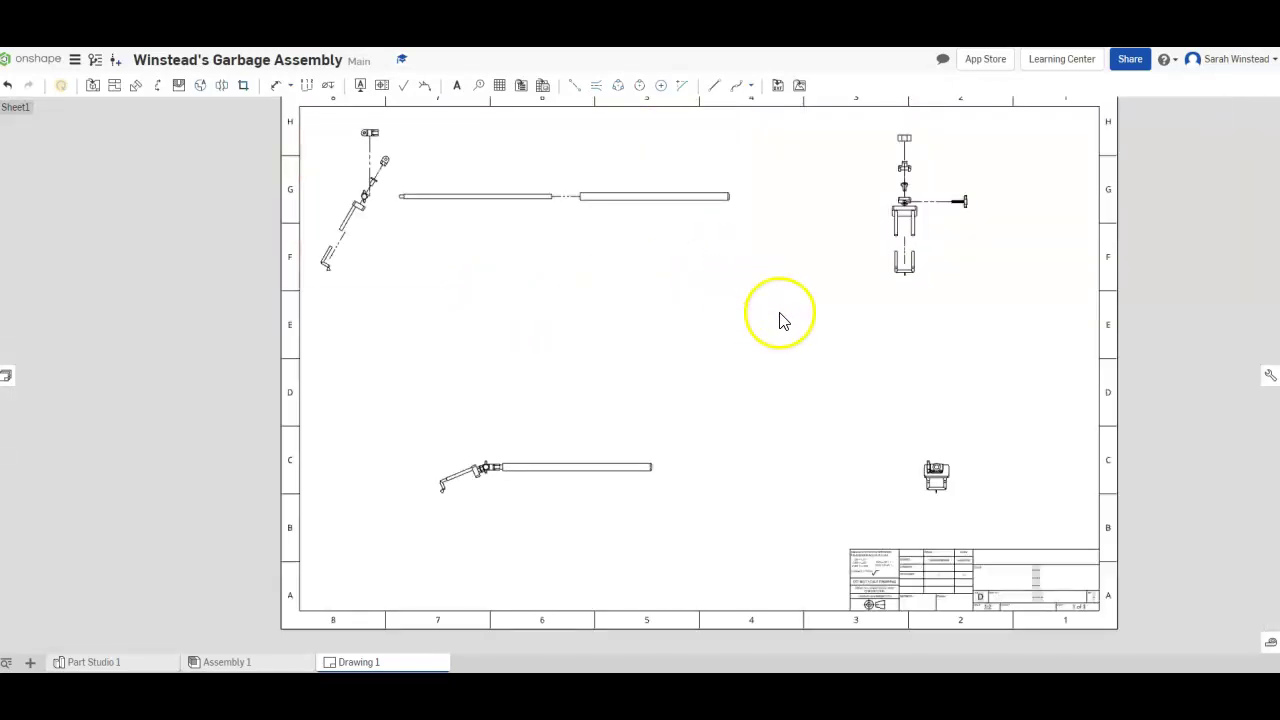
right_click_drag(783, 320, 686, 366)
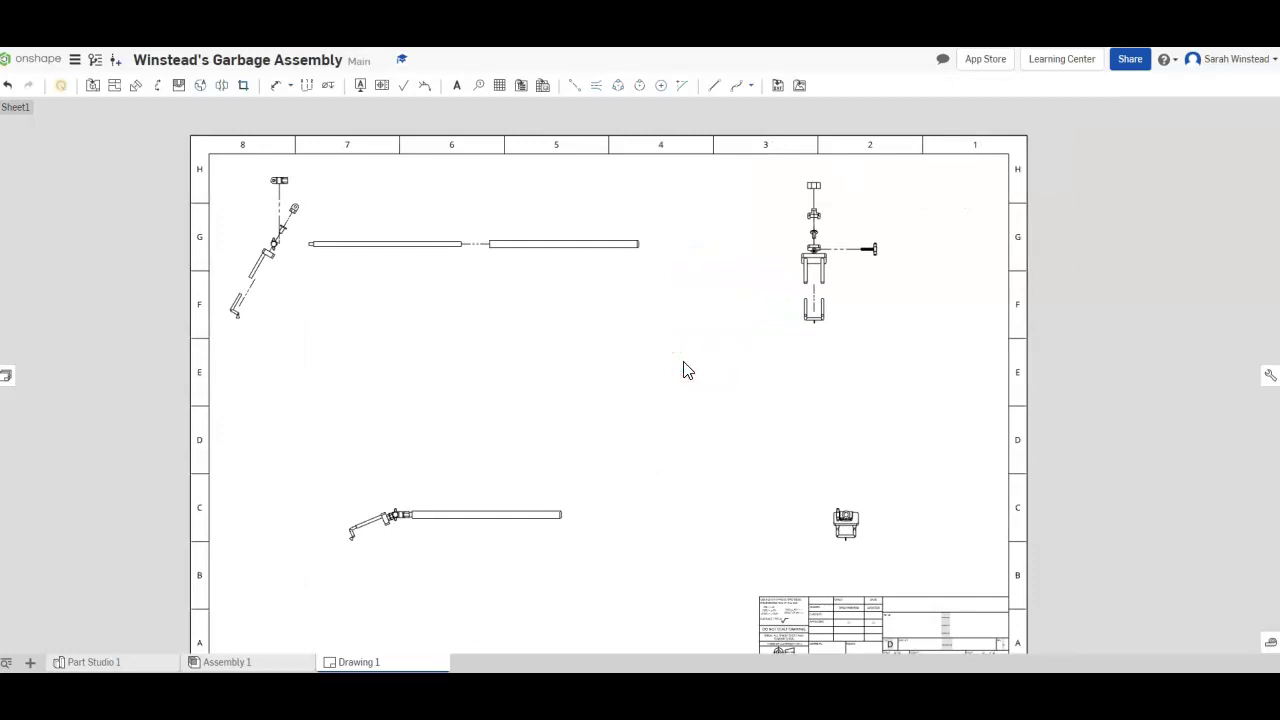
left_click(756, 338)
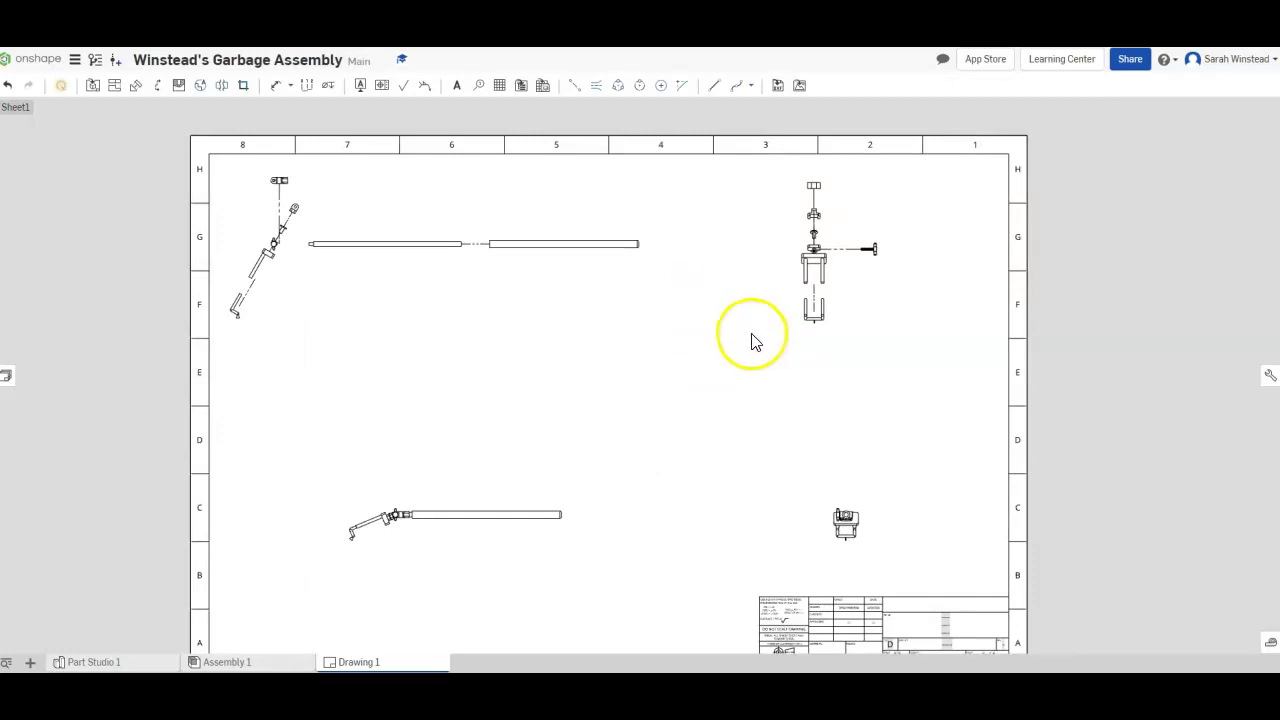